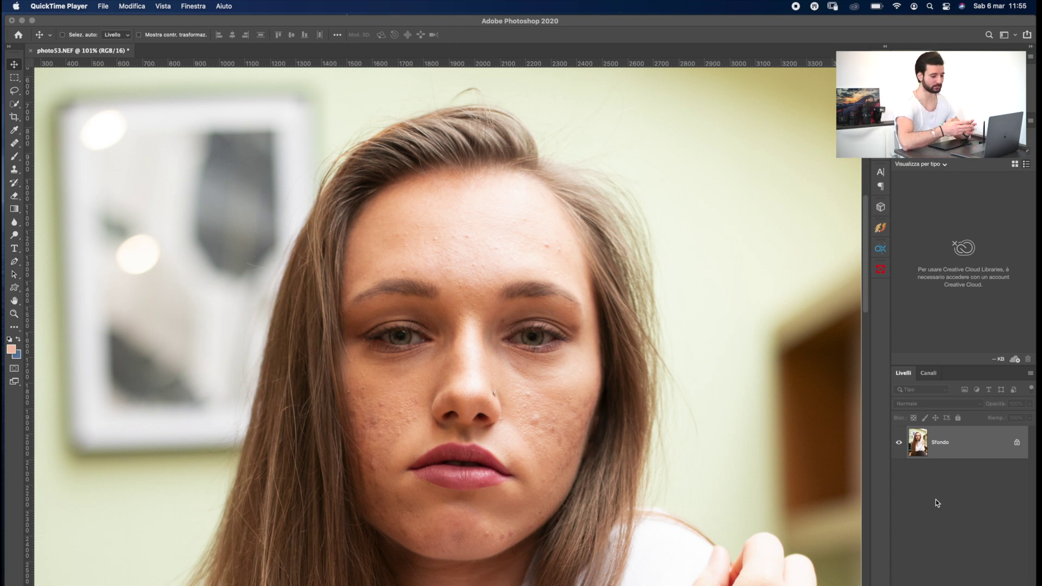
- Bring the Photoshop window with photo53.NEF and its single Sfondo layer to the front
left_click(934, 449)
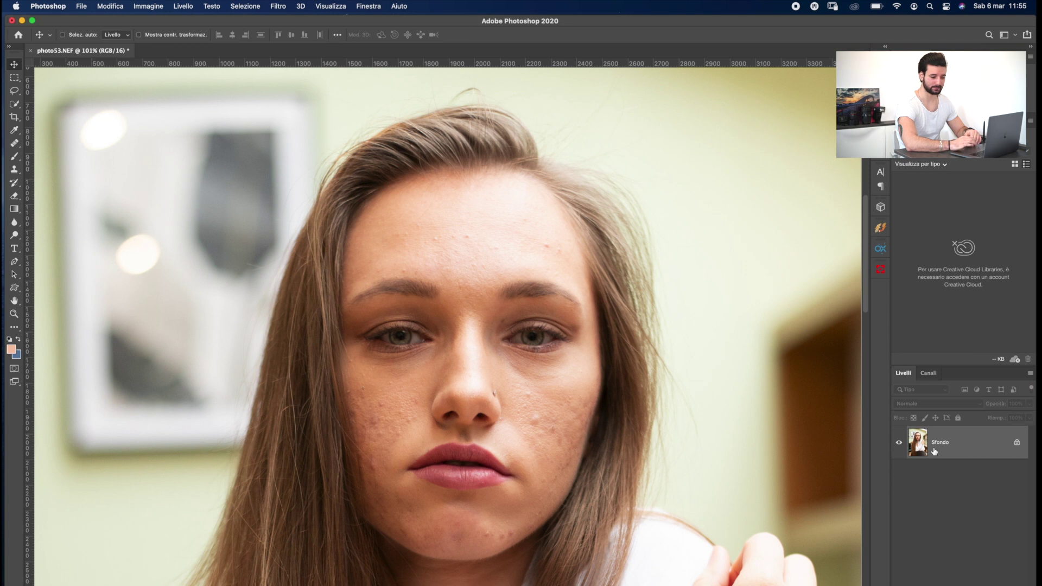
- Duplicate the Sfondo layer as 'alte freq'
right_click(934, 451)
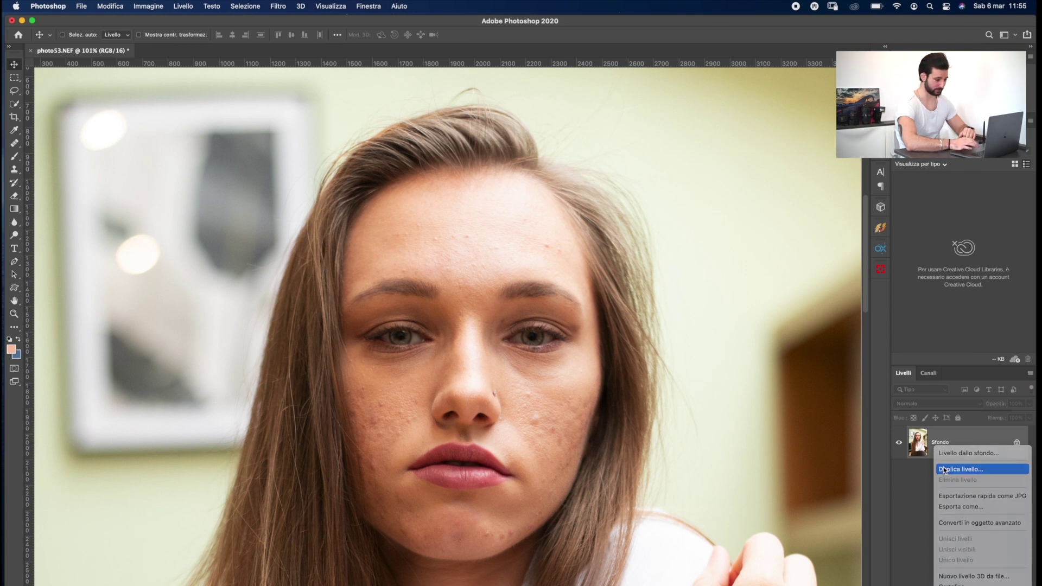
left_click(945, 469)
type("alte freq")
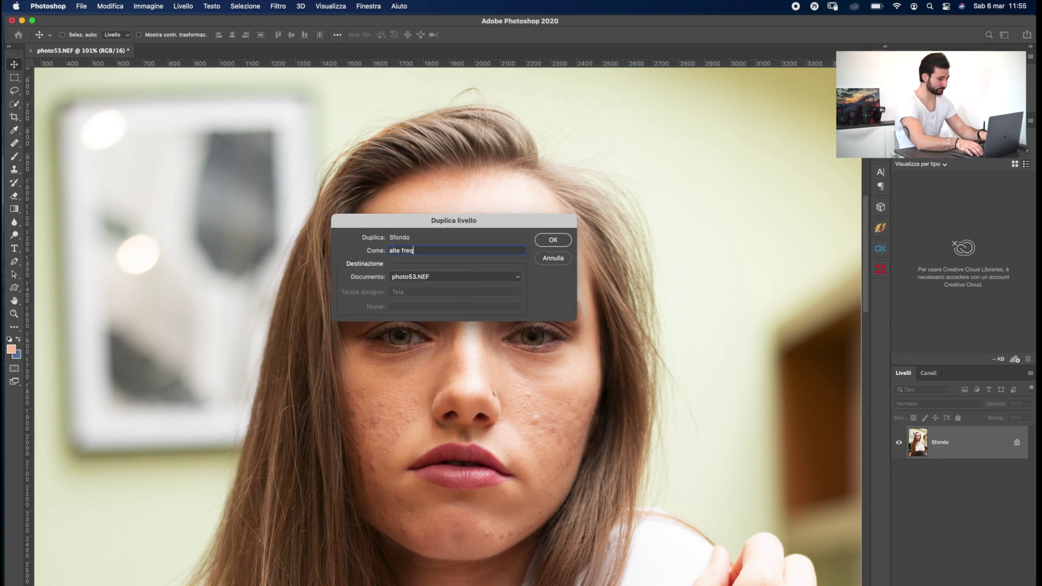
key("Return")
- Duplicate Sfondo again as 'basse freq' and hide the alte freq layer
right_click(945, 485)
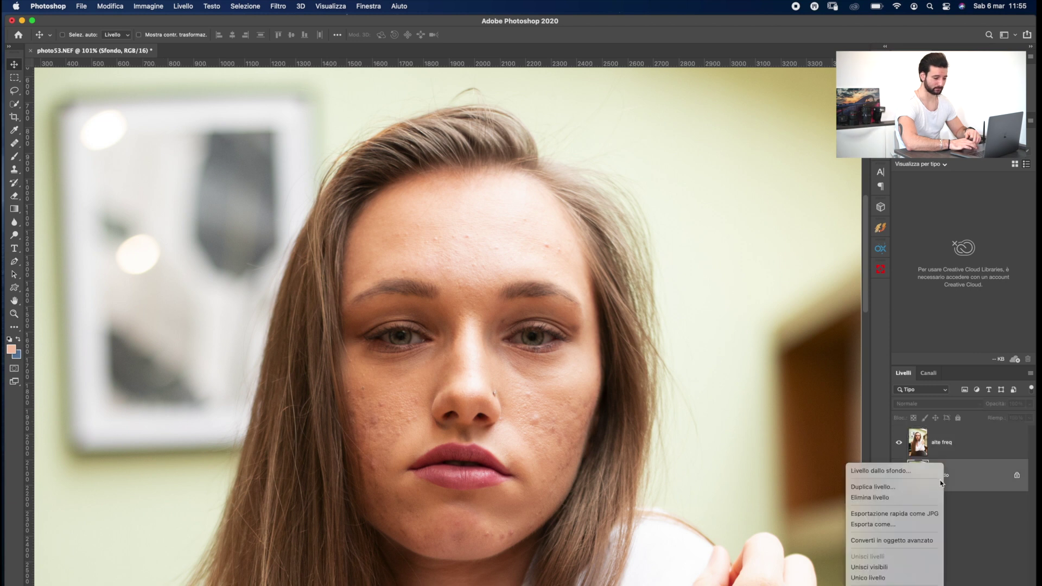
left_click(912, 484)
type("basse freq")
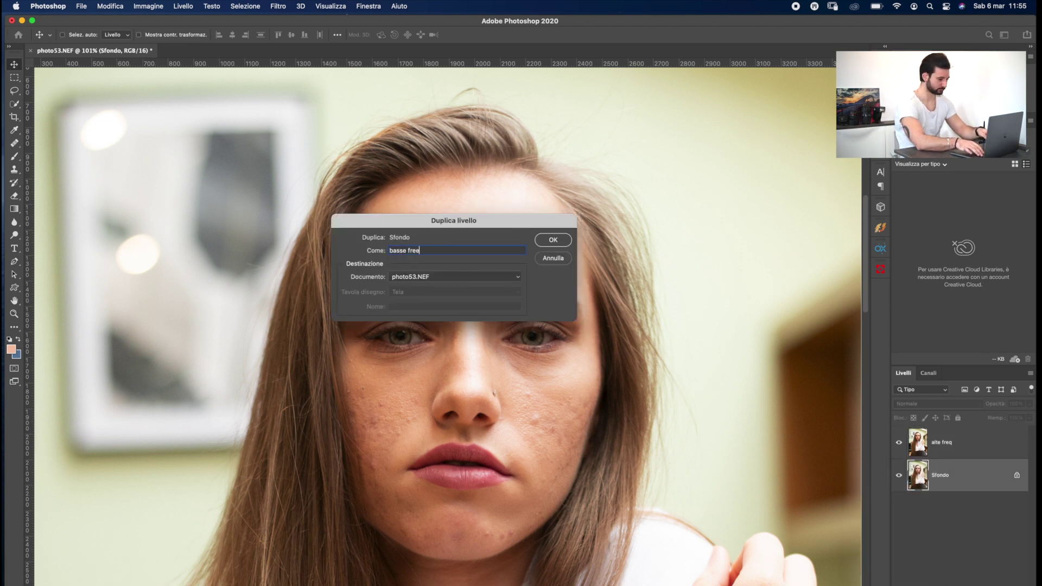
key("Return")
left_click(899, 443)
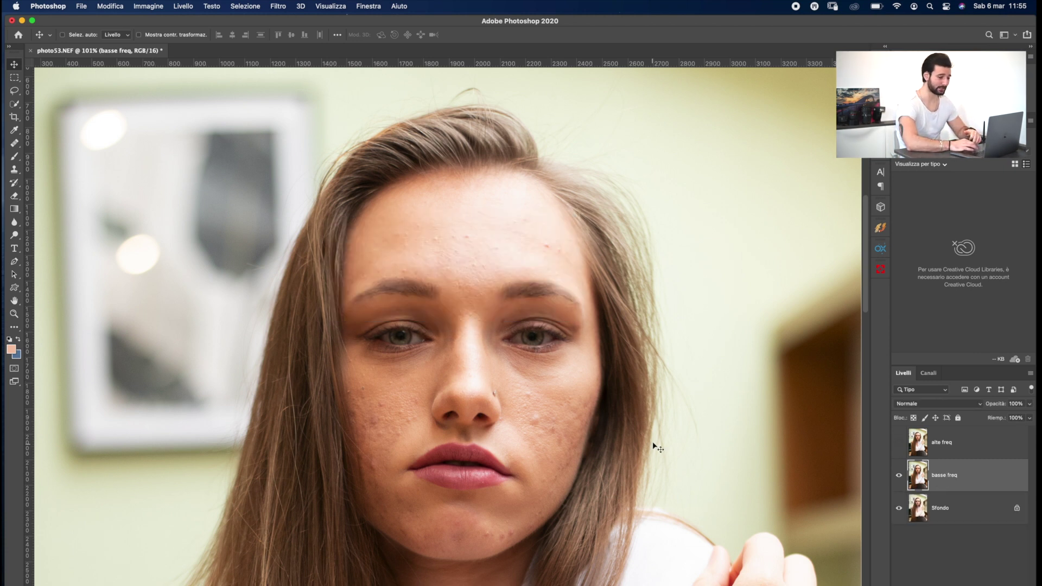
- Apply a Controllo sfocatura Gaussian blur with a 10 px radius to basse freq
left_click(277, 5)
mouse_move(290, 176)
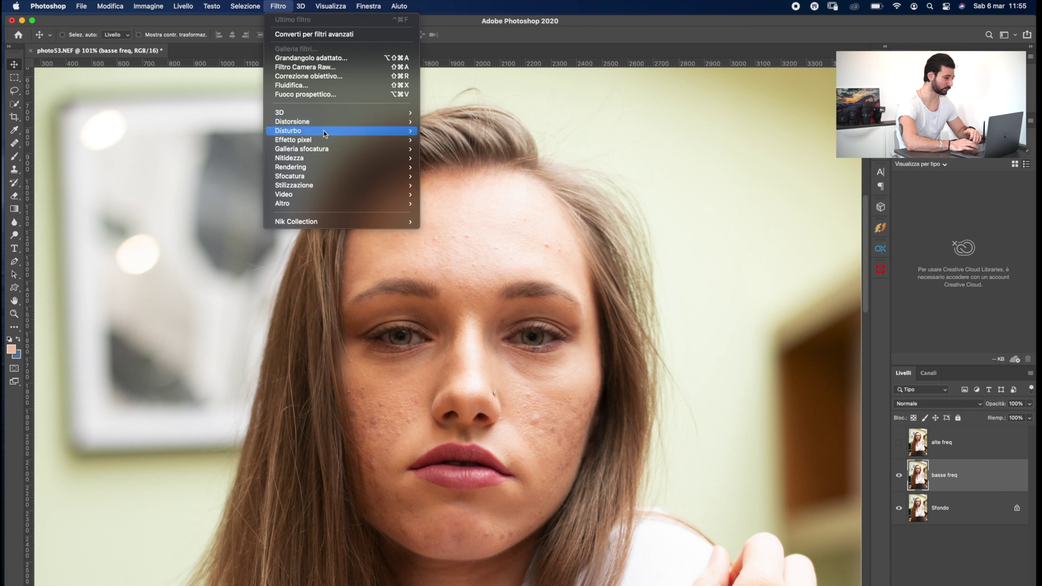
left_click(456, 177)
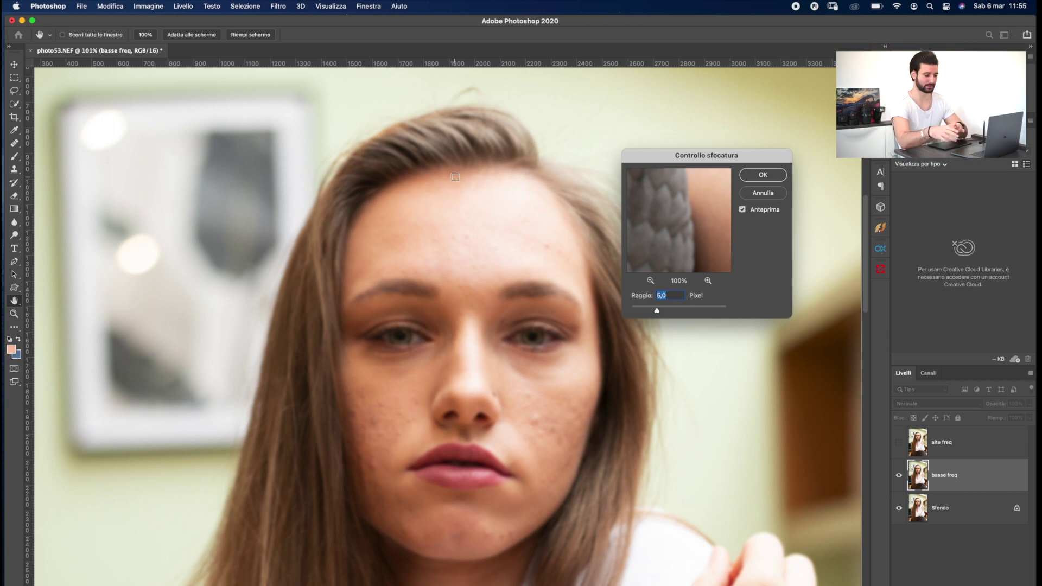
left_click_drag(657, 310, 686, 313)
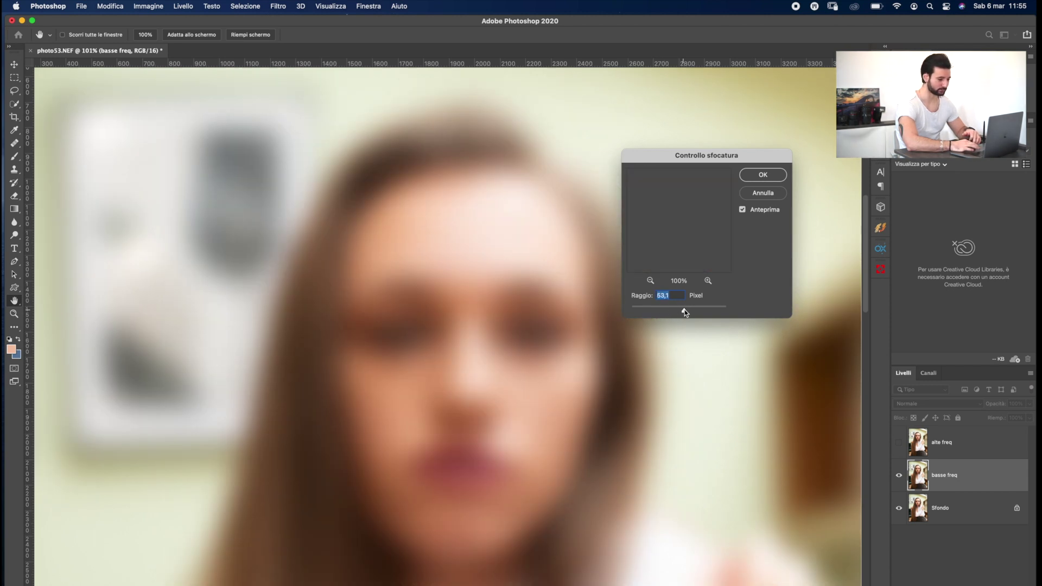
left_click_drag(685, 312, 670, 311)
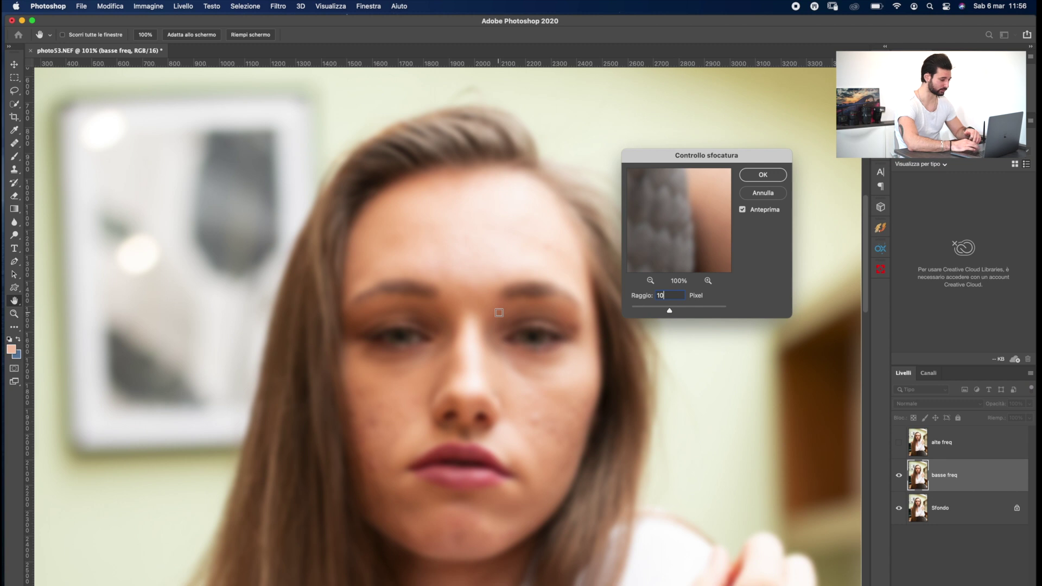
left_click(761, 175)
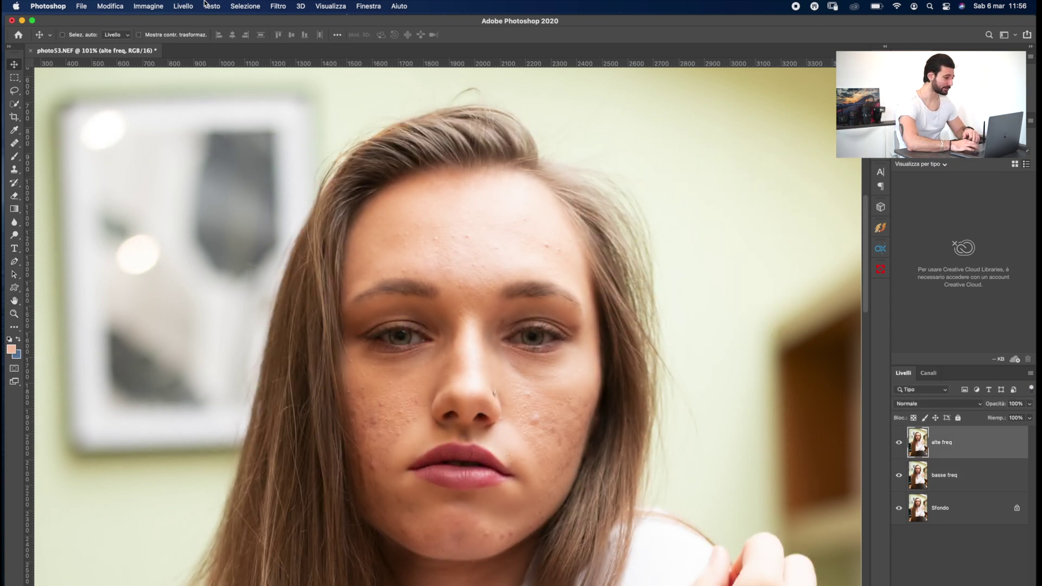
- Apply Image to alte freq from inverted basse freq, blend Aggiungi, scale 2, offset 0
left_click(152, 5)
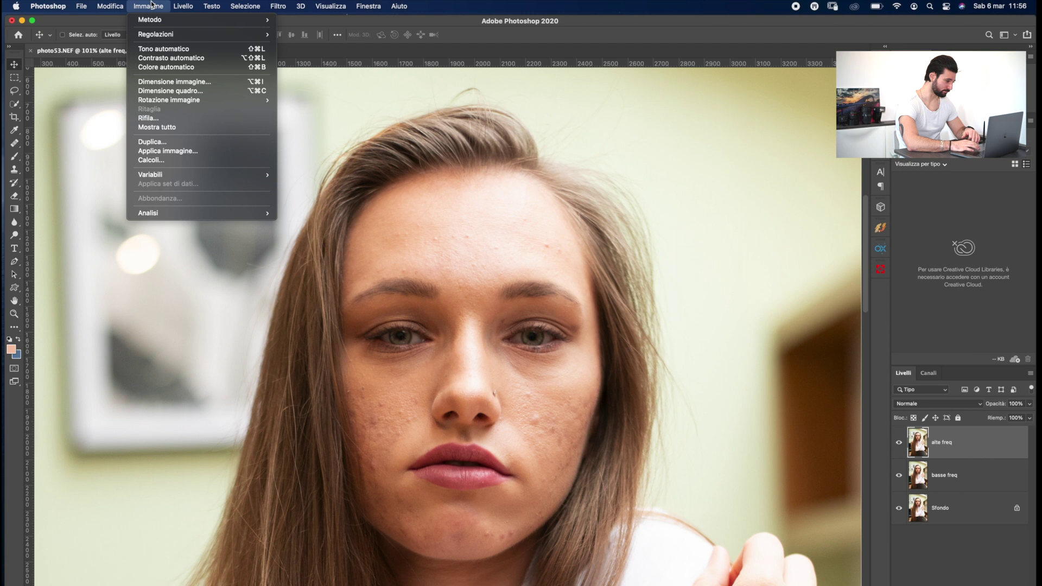
left_click(191, 156)
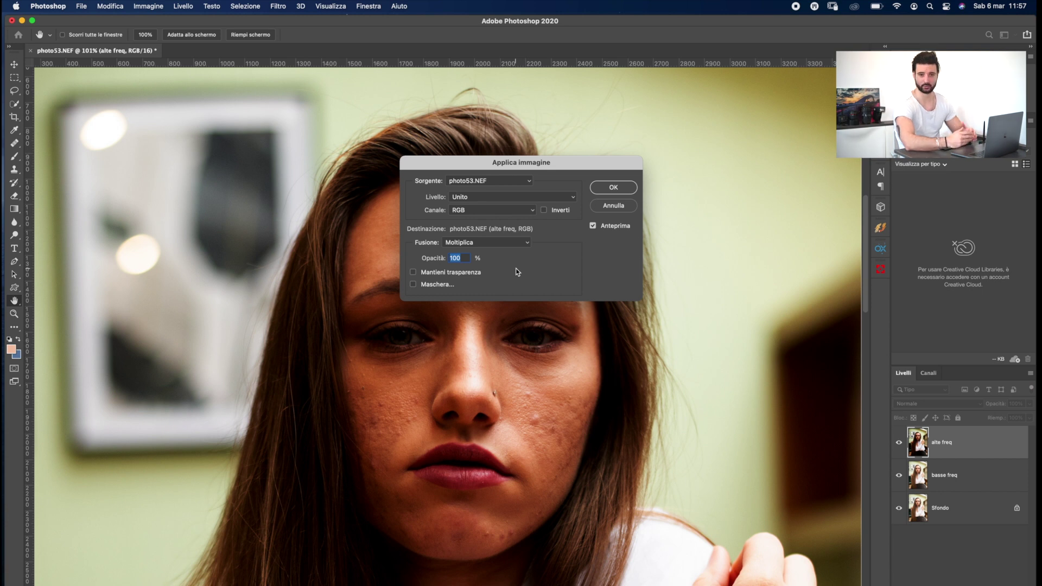
left_click(469, 201)
left_click(480, 223)
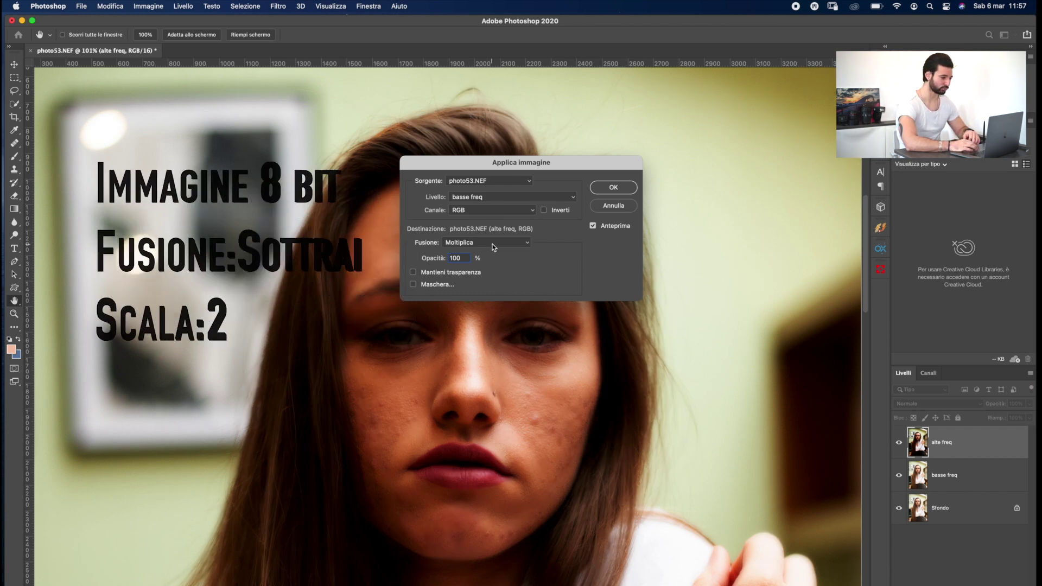
left_click(493, 244)
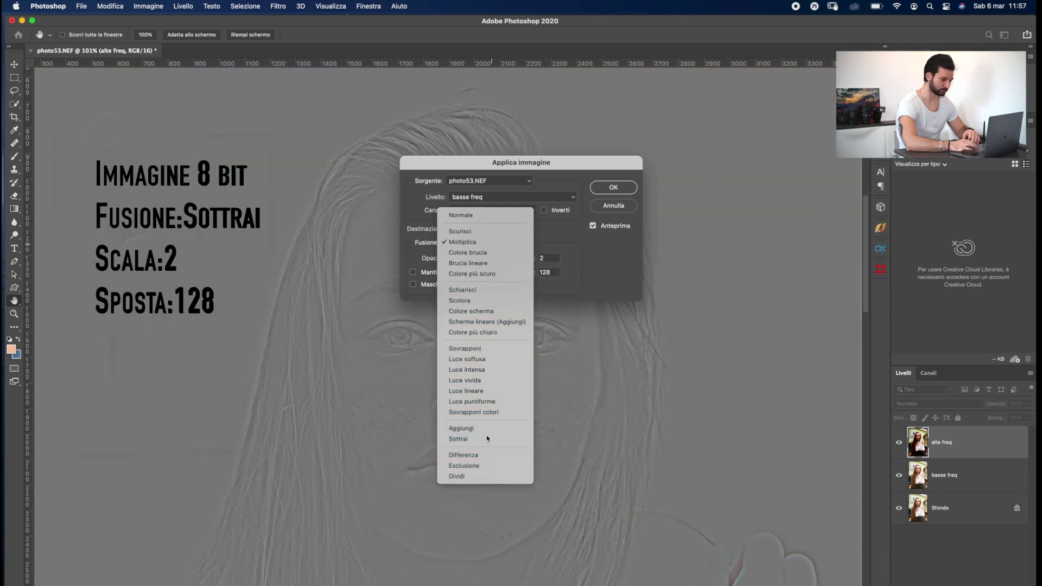
left_click(486, 438)
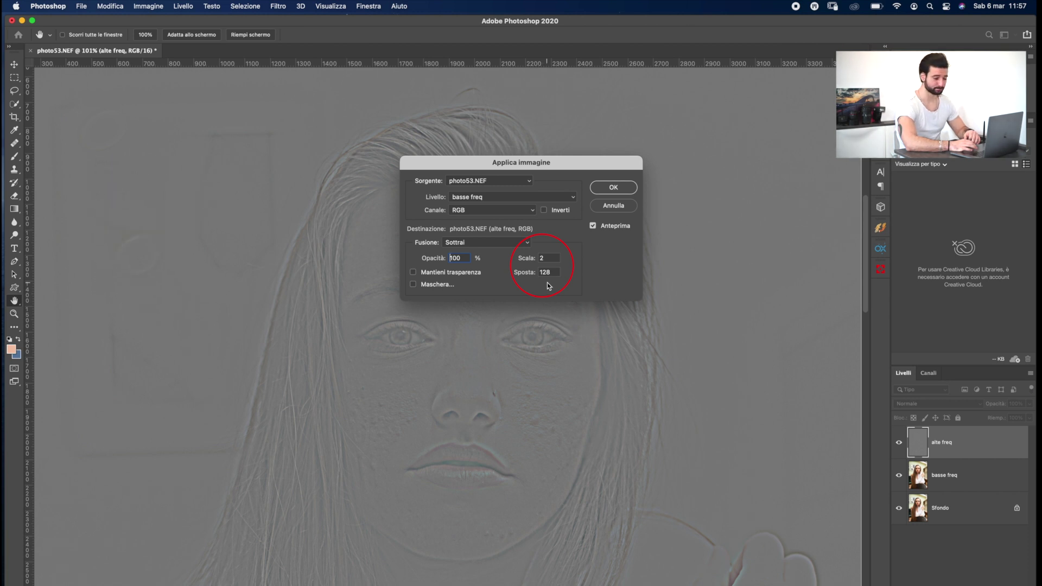
left_click(483, 245)
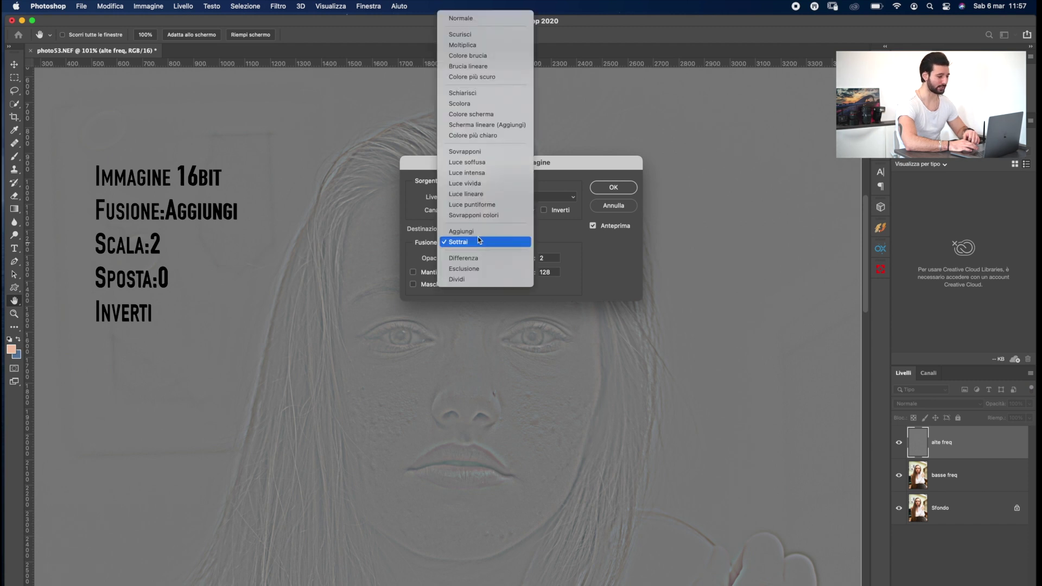
left_click(477, 232)
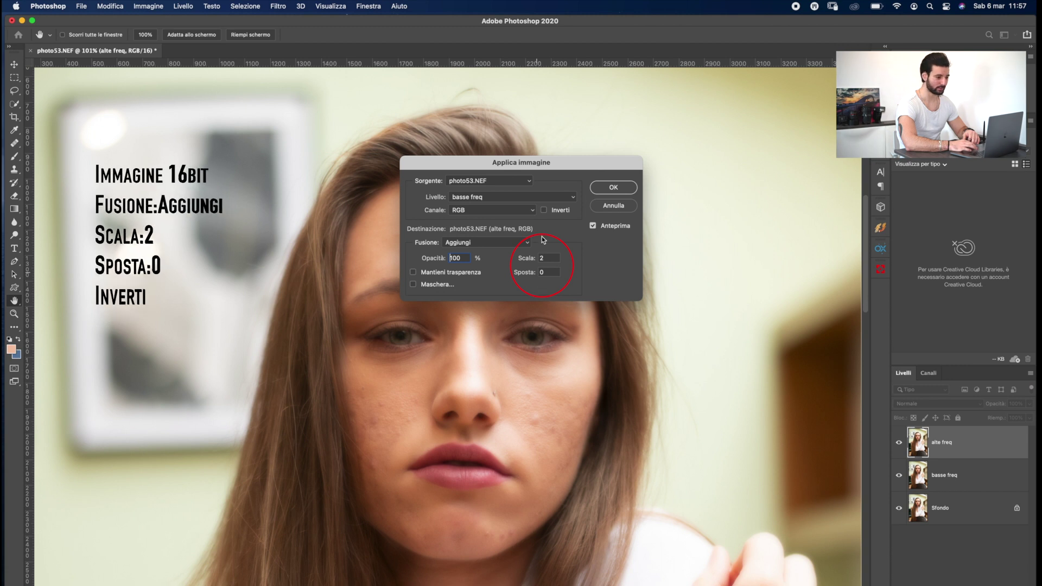
left_click(544, 210)
left_click(606, 195)
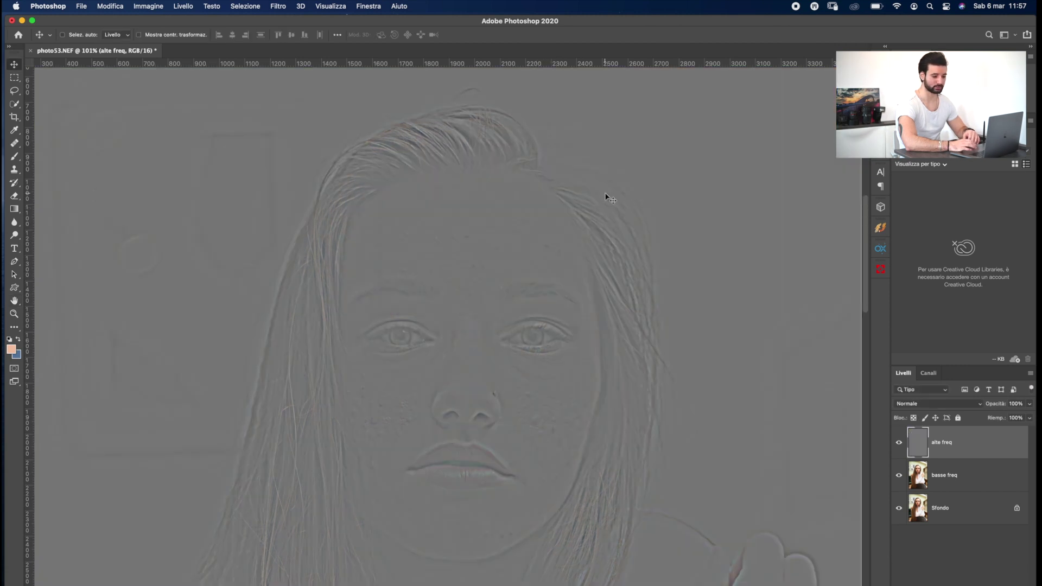
- Set alte freq to Luce lineare, group it with basse freq as Gruppo 1, reselect alte freq
left_click(919, 408)
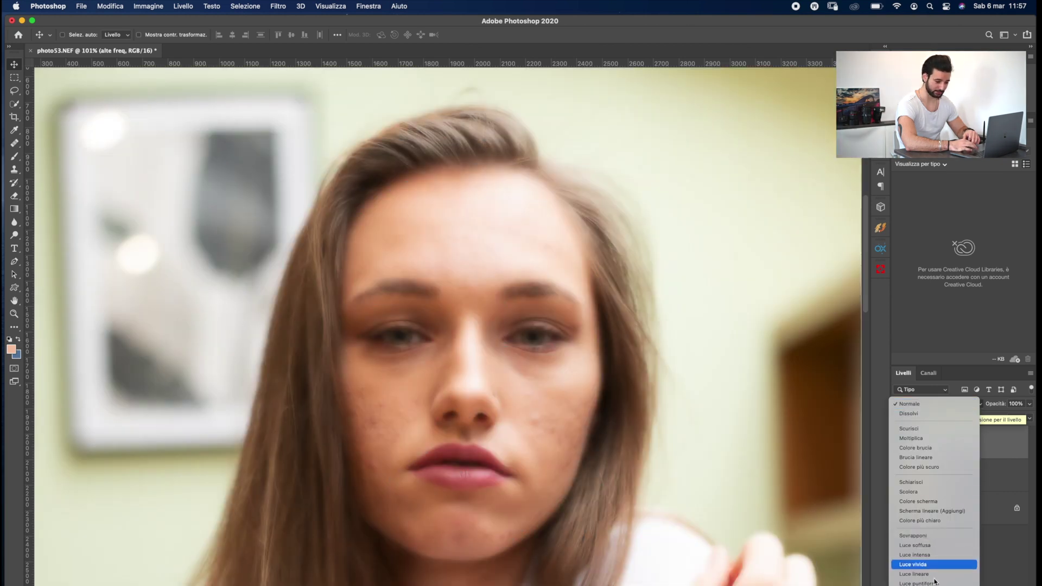
left_click(914, 574)
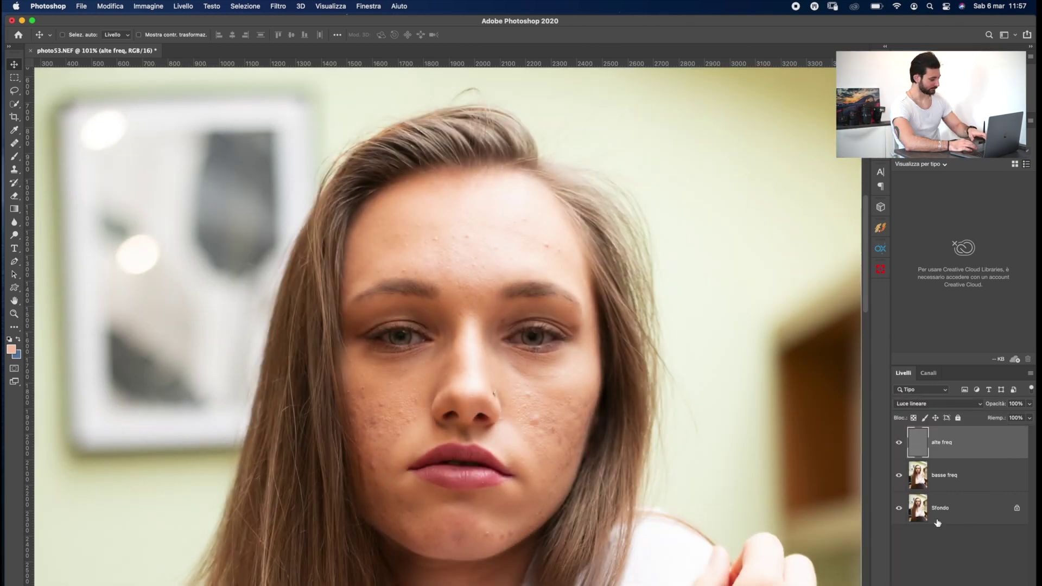
left_click(954, 490)
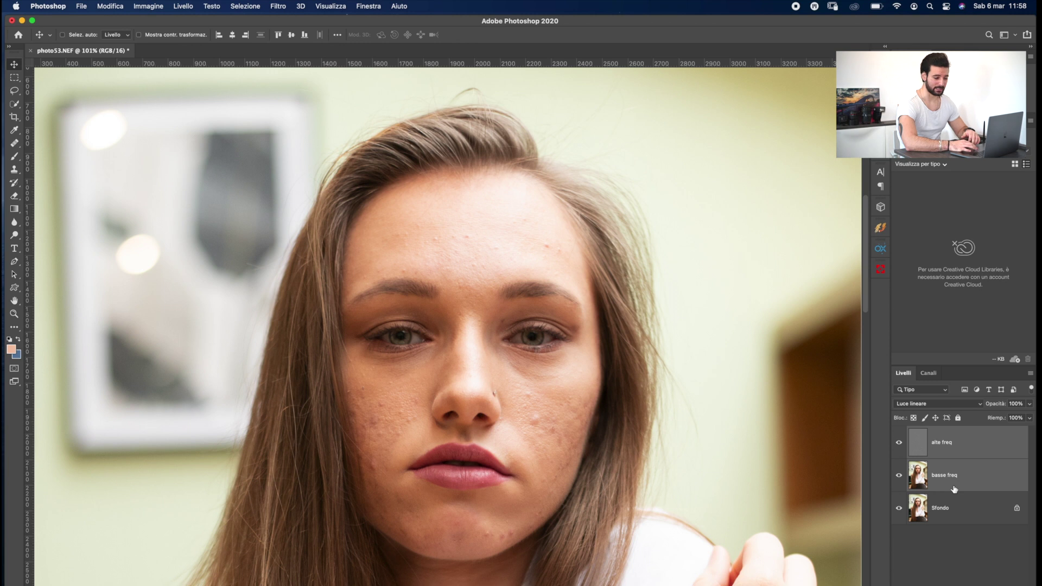
key("super+g")
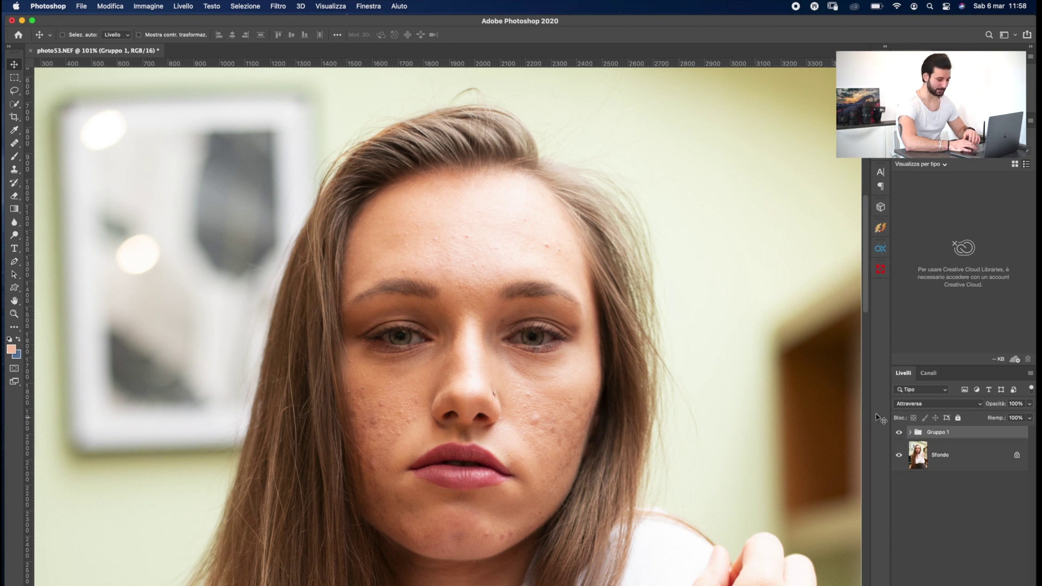
left_click(911, 433)
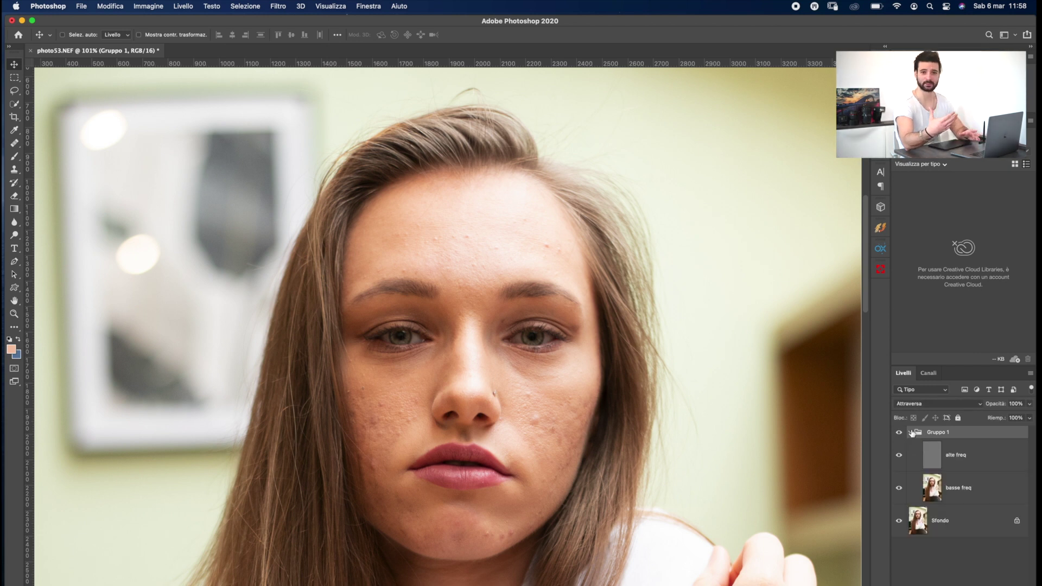
left_click(958, 461)
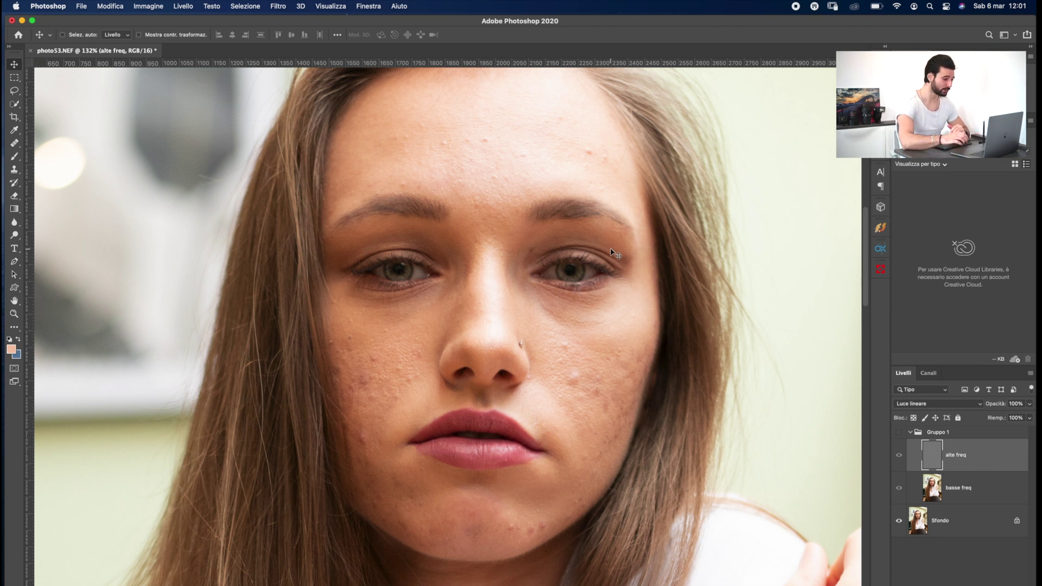
- Retouch the left-cheek blemishes on alte freq with a sized retouching brush
left_click(14, 143)
left_click(76, 35)
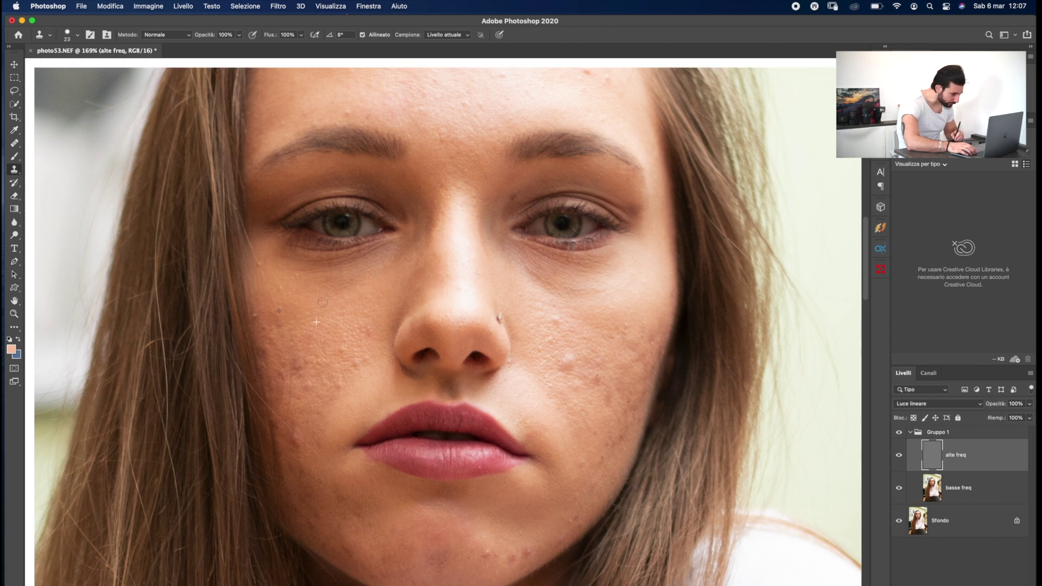
left_click_drag(339, 349, 365, 360)
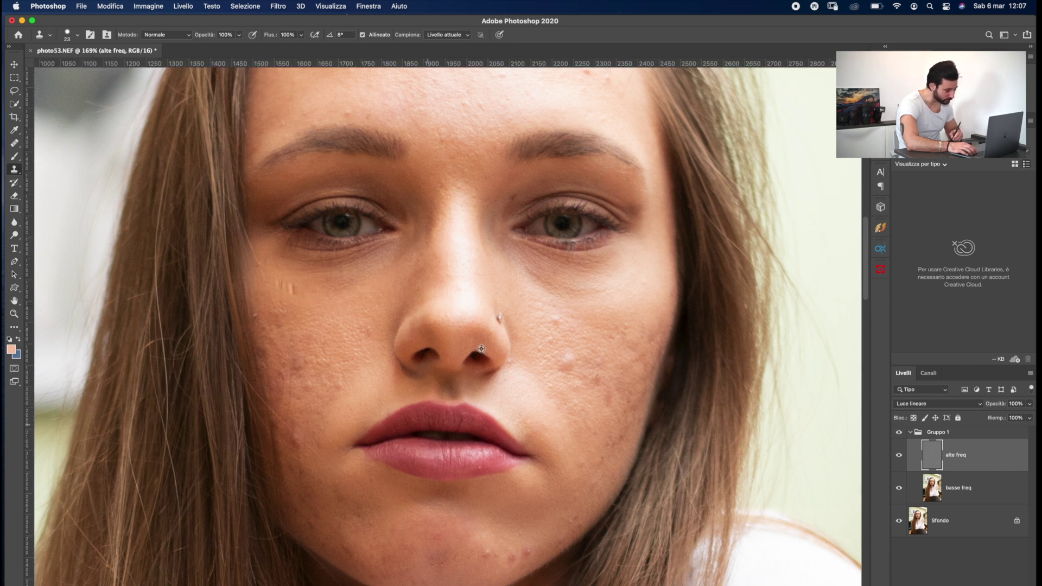
scroll(296, 380, "up", 2)
scroll(294, 401, "up", 2)
scroll(293, 412, "up", 2)
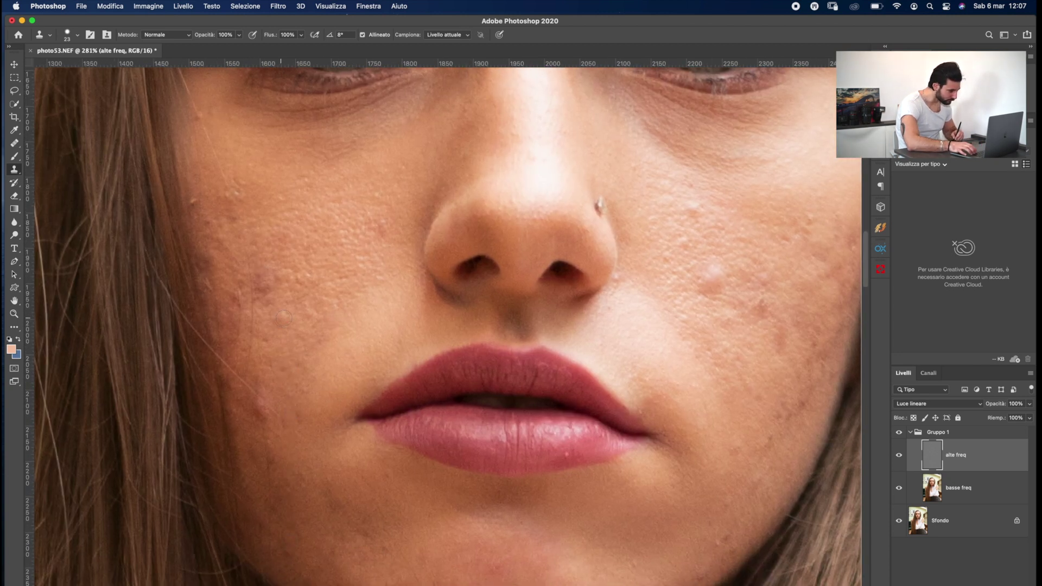
scroll(287, 306, "up", 3)
scroll(287, 306, "left", 3)
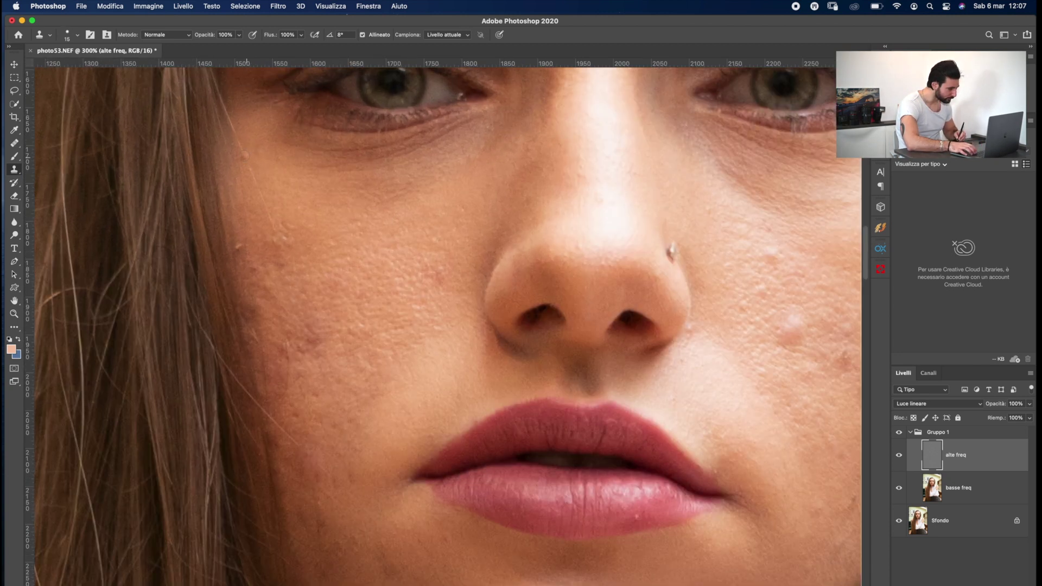
scroll(287, 306, "up", 1)
scroll(274, 294, "up", 1)
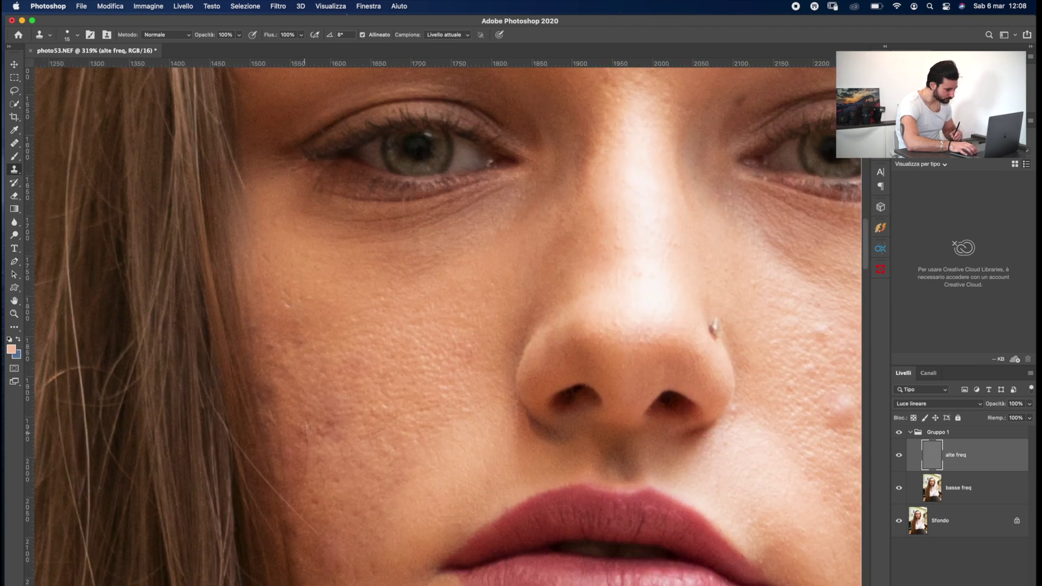
scroll(331, 468, "down", 5)
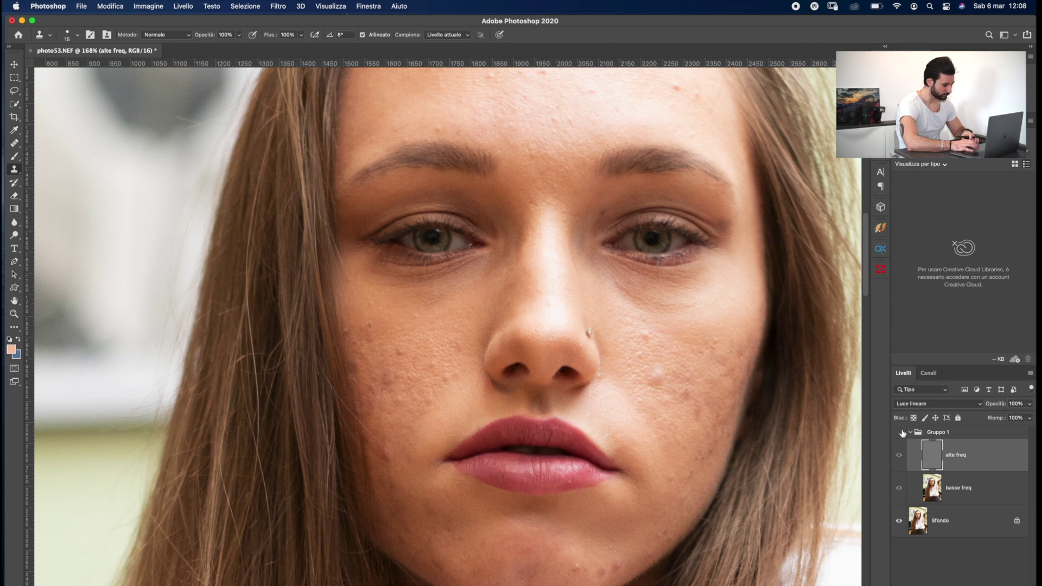
- Compare against the original, hide the rulers, and switch to the sampled Healing Brush
left_click(900, 433)
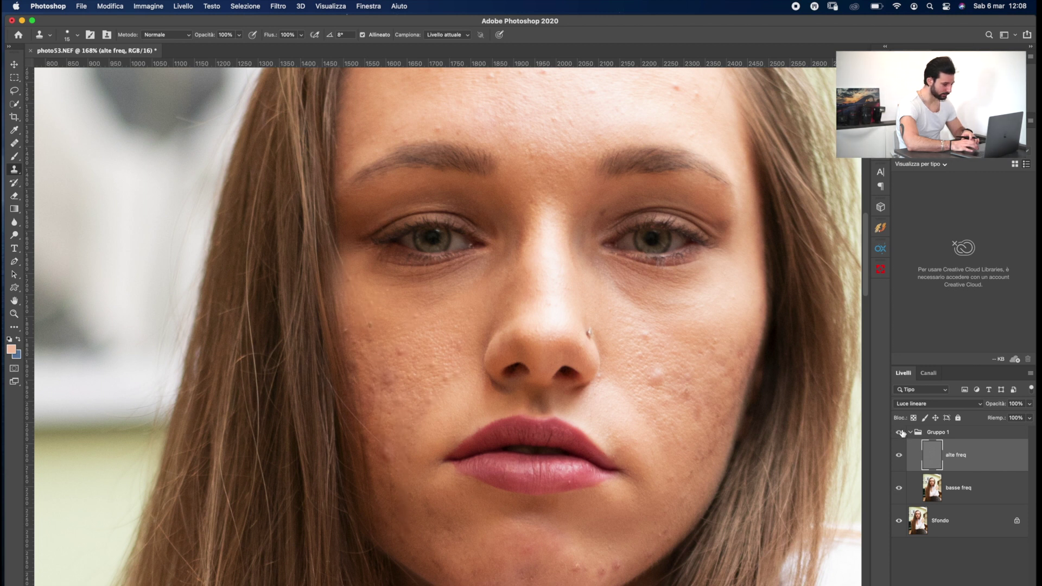
scroll(518, 272, "up", 2)
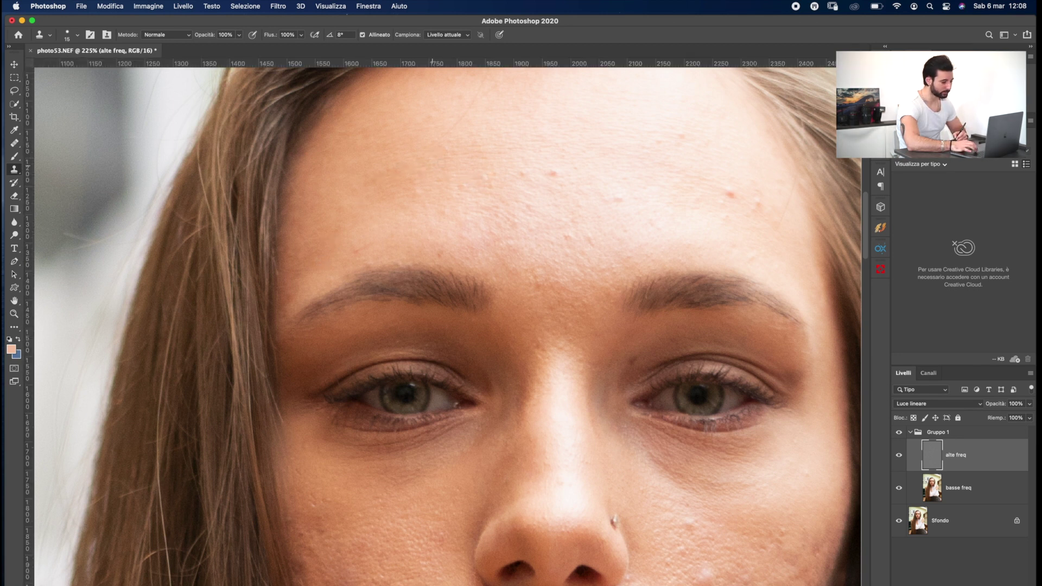
scroll(456, 179, "down", 2)
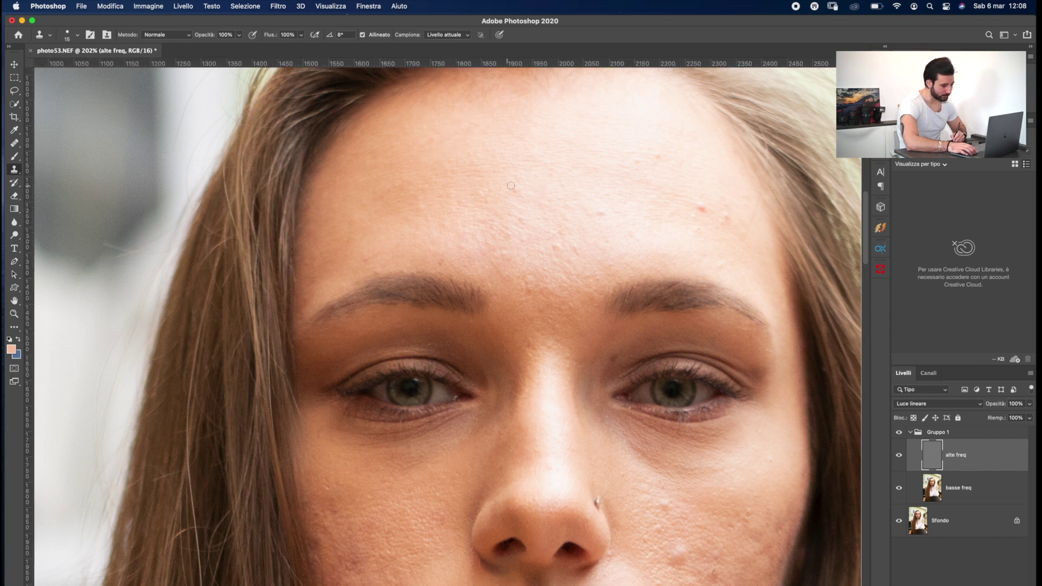
key("super+r")
key("super+r")
key("super+r")
key("super+r")
key("super+r")
key("super+r")
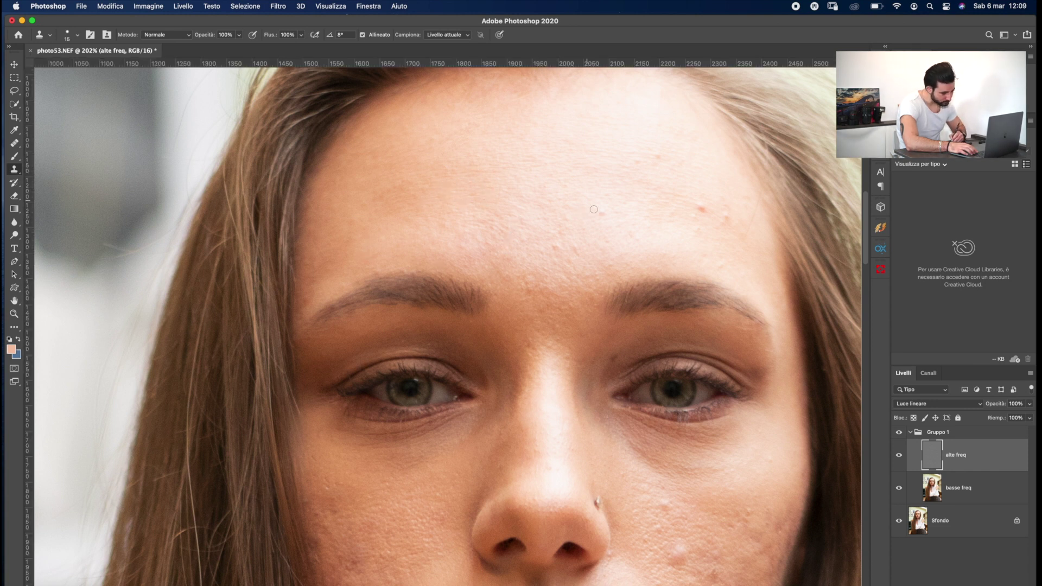
key("super+minus")
left_click(18, 146)
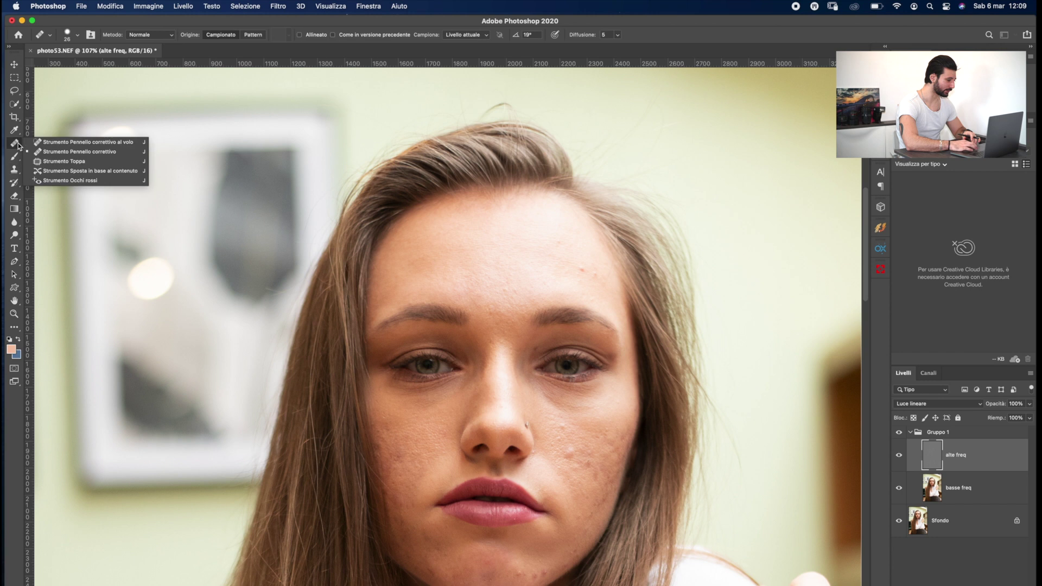
left_click(76, 151)
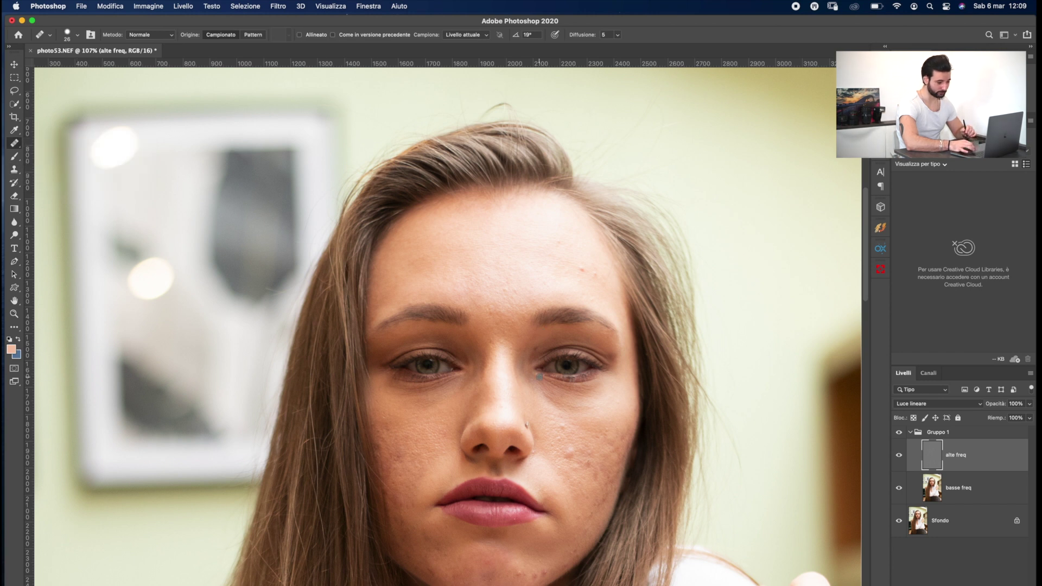
- Heal the small red forehead spots and several right-cheek blemishes
scroll(543, 325, "up", 3)
scroll(548, 281, "up", 3)
left_click(558, 283, "alt")
left_click(576, 301)
left_click(582, 318)
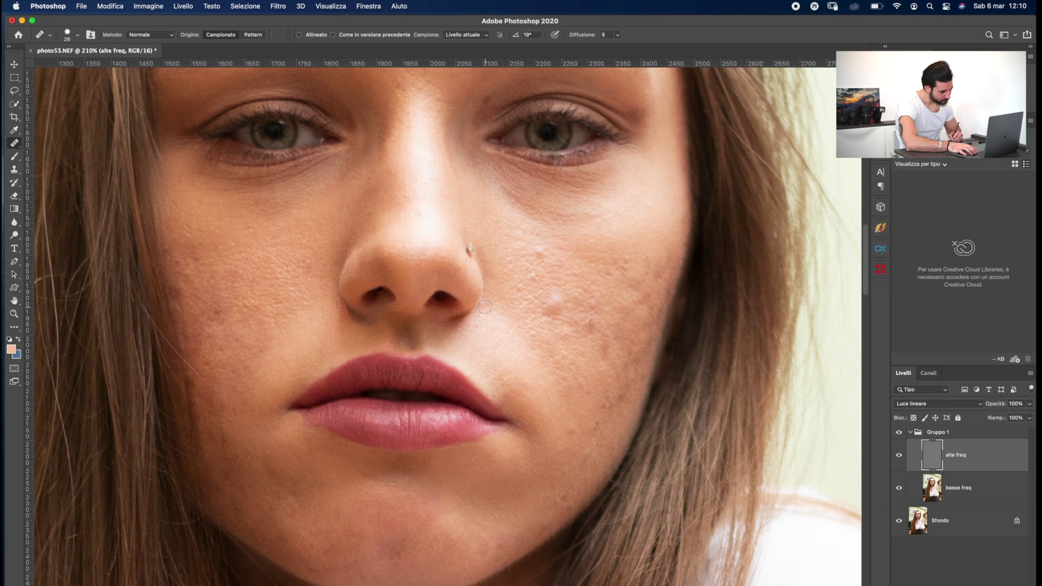
left_click(537, 251)
left_click(561, 350)
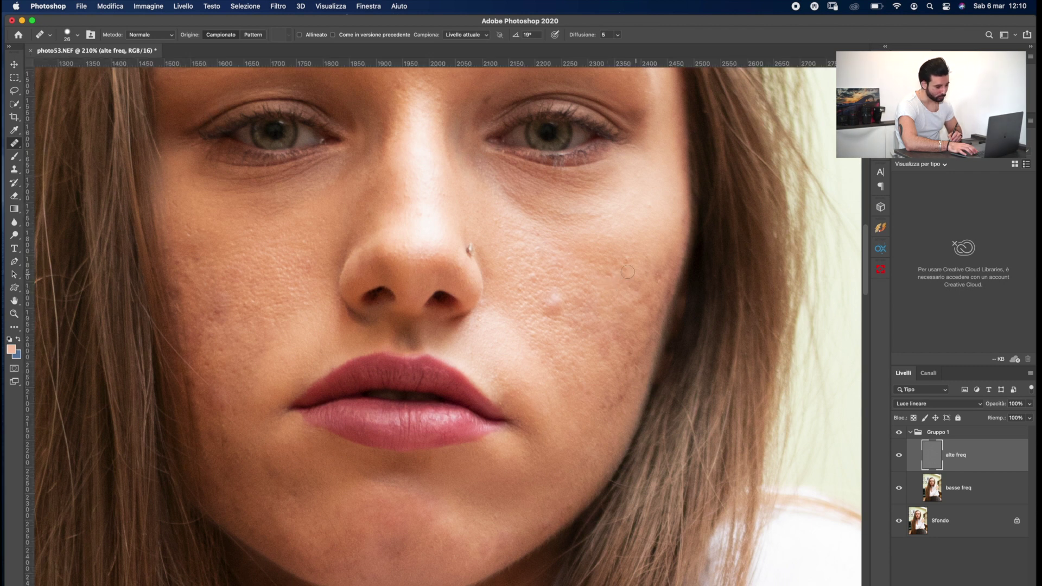
left_click(589, 226)
- Heal a larger right-cheek blemish at brush size 56, shrink it to 29, and compare
left_click_drag(554, 255, 567, 255)
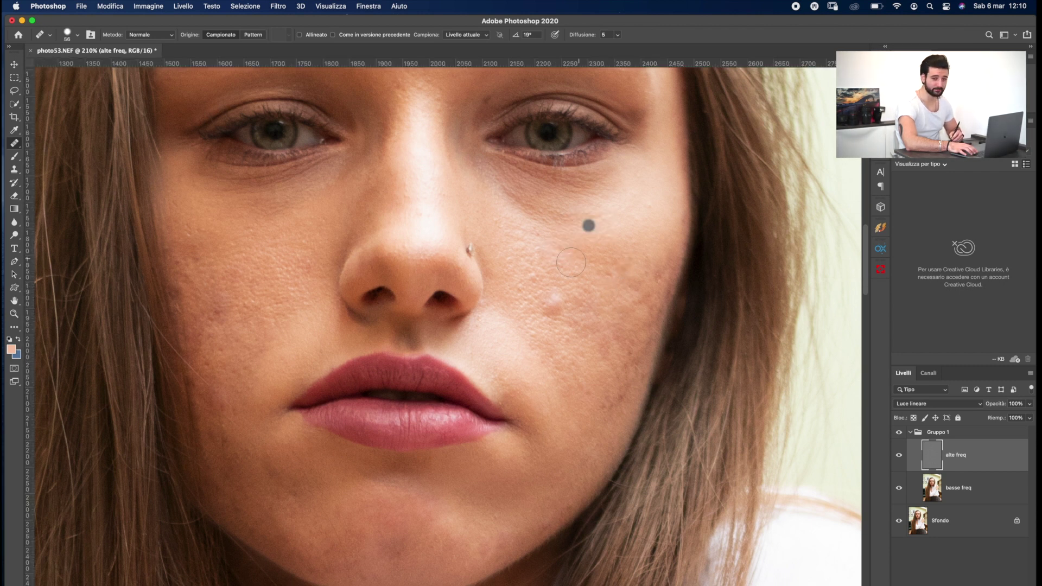
left_click(557, 298)
left_click_drag(543, 283, 529, 282)
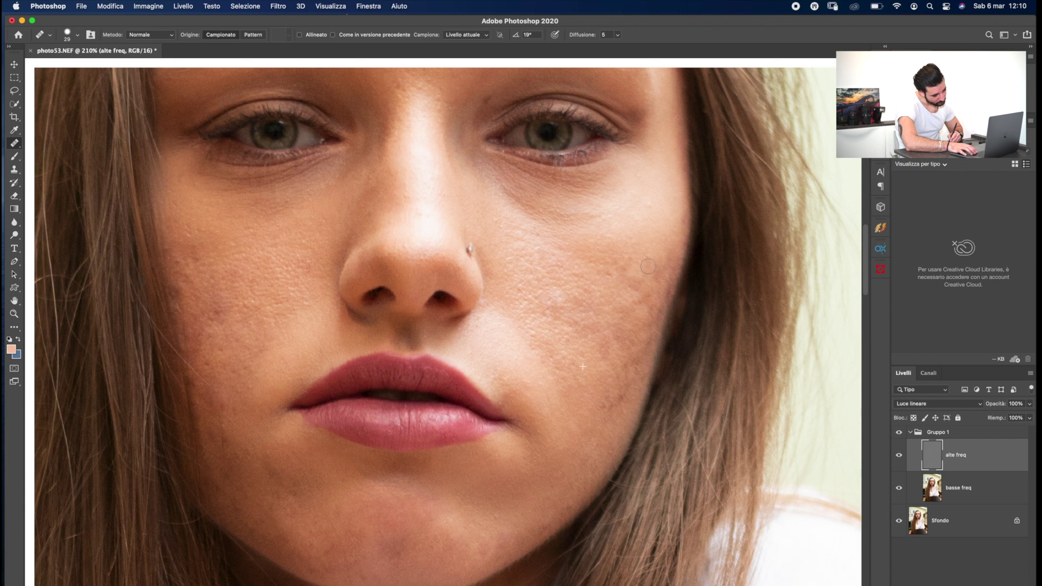
scroll(624, 353, "up", 2)
scroll(632, 351, "down", 3)
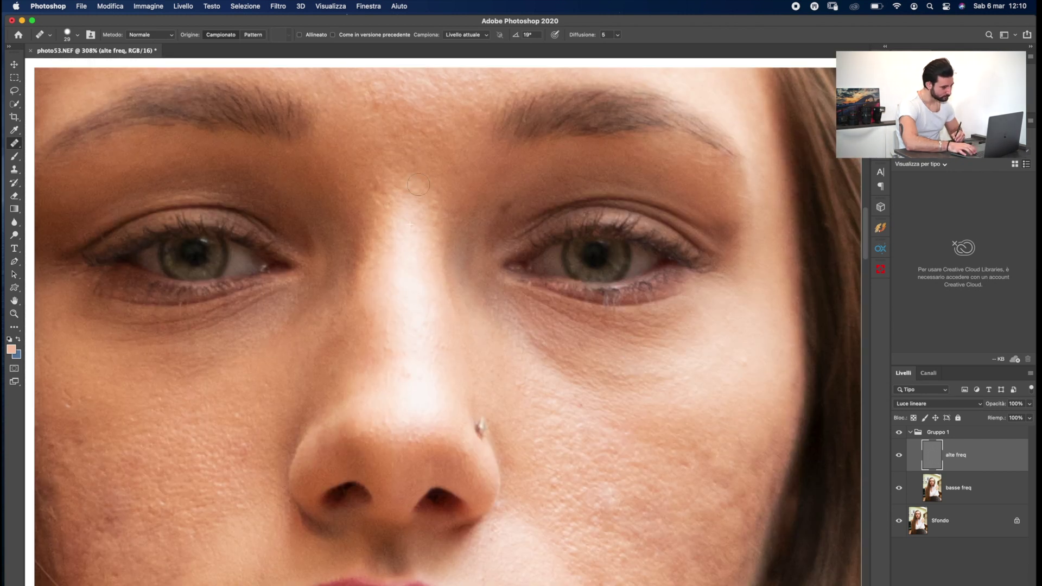
left_click(899, 433)
- Toggle the retouching group repeatedly to compare before and after, leaving it on
left_click(899, 434)
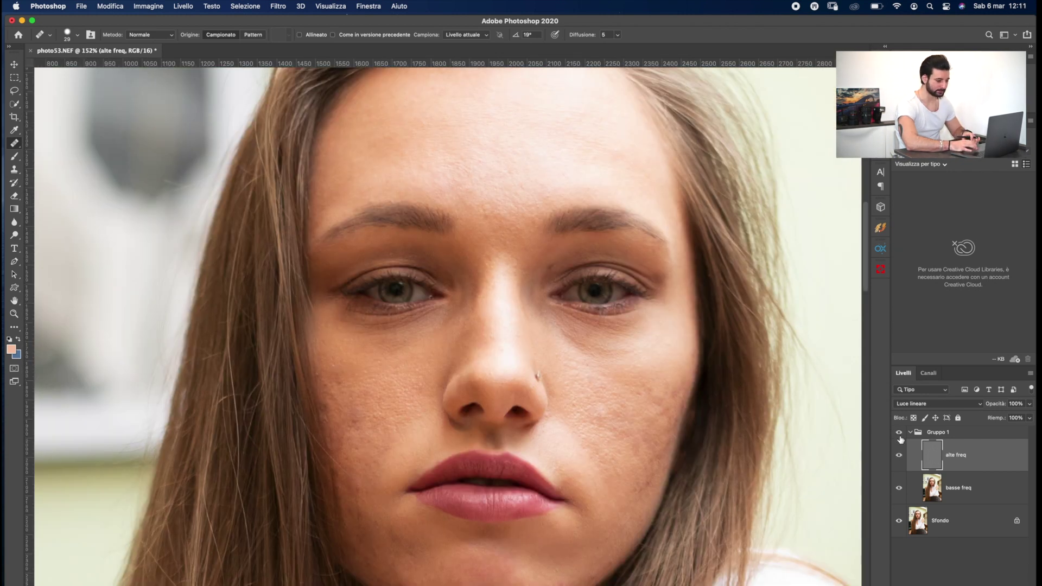
left_click(900, 434)
left_click(900, 435)
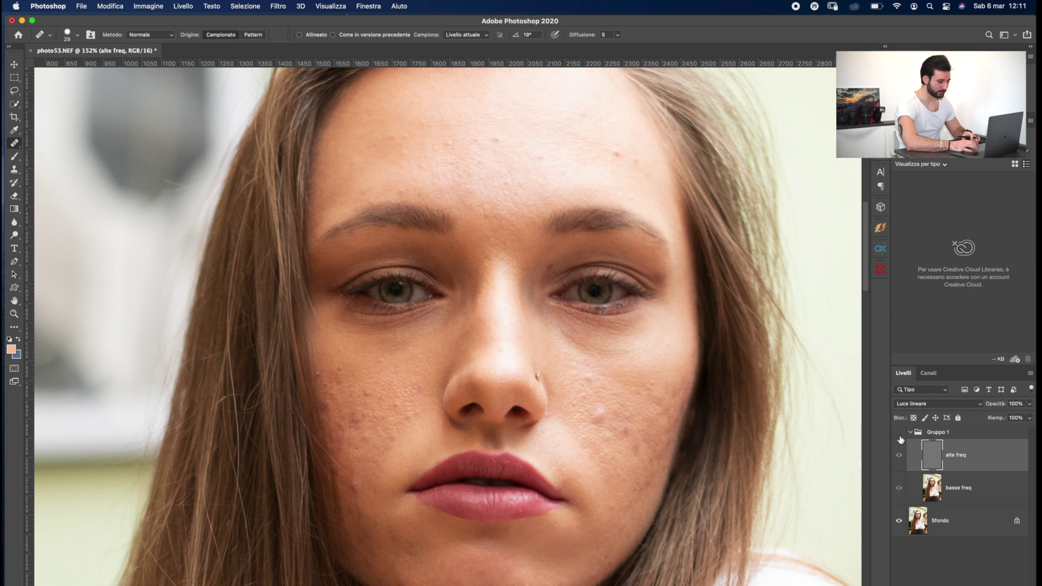
left_click(900, 434)
left_click(899, 434)
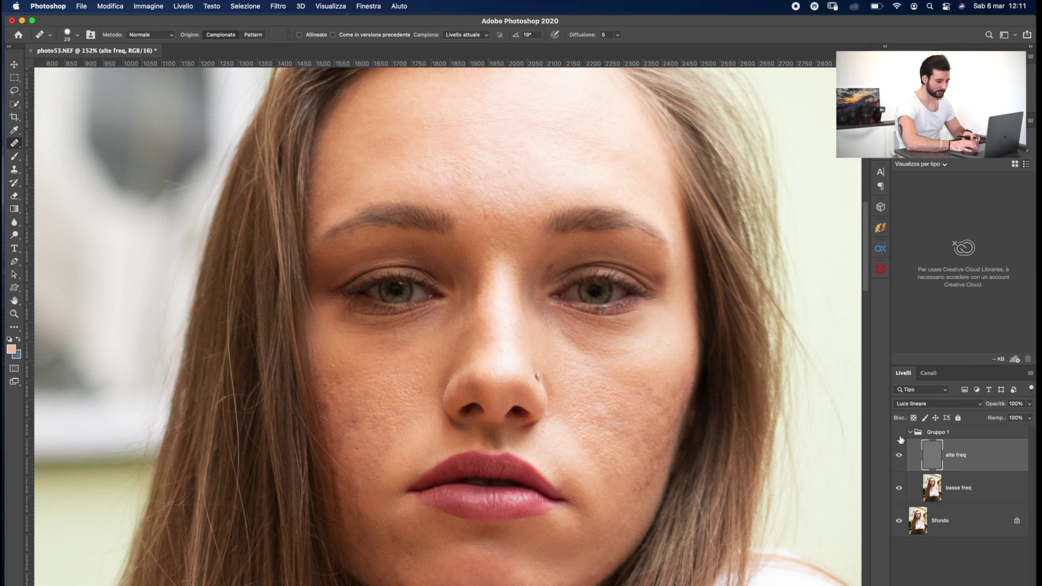
left_click(900, 434)
scroll(554, 422, "up", 2)
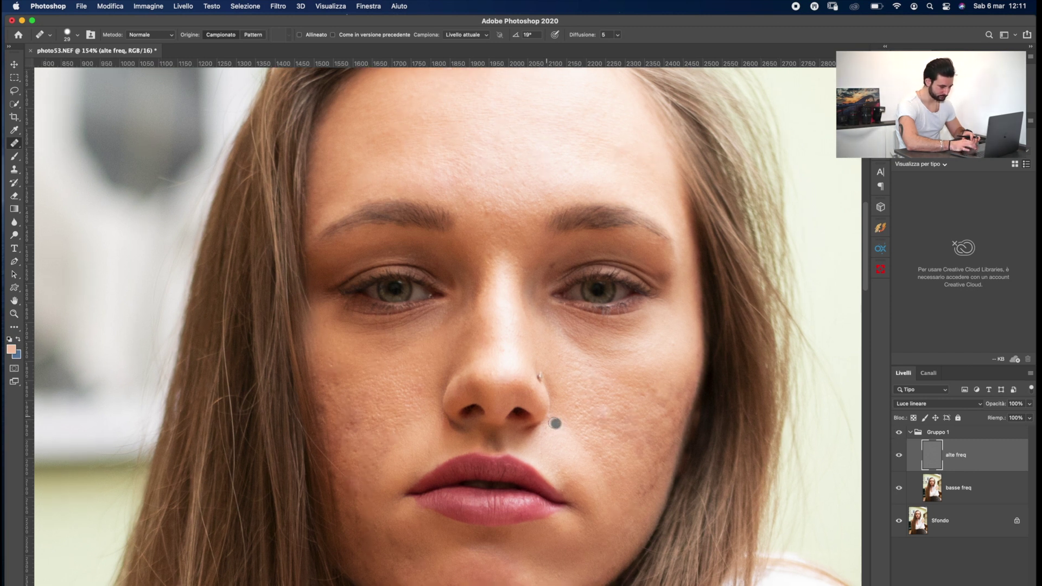
scroll(554, 423, "up", 3)
scroll(403, 327, "down", 5)
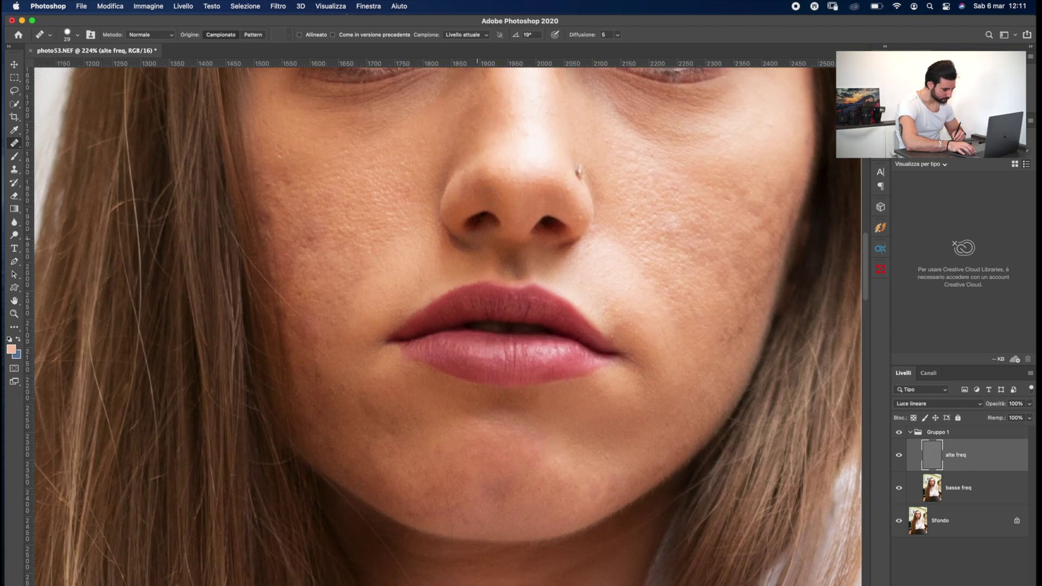
- Heal one more cheek spot with a size-20 brush, then select basse freq
key("bracketleft")
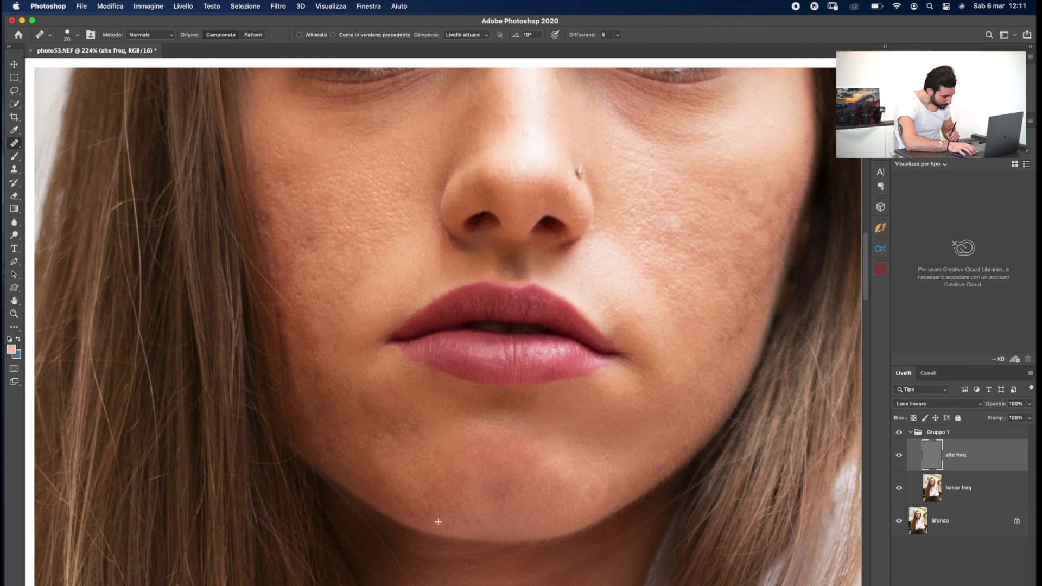
left_click(279, 147)
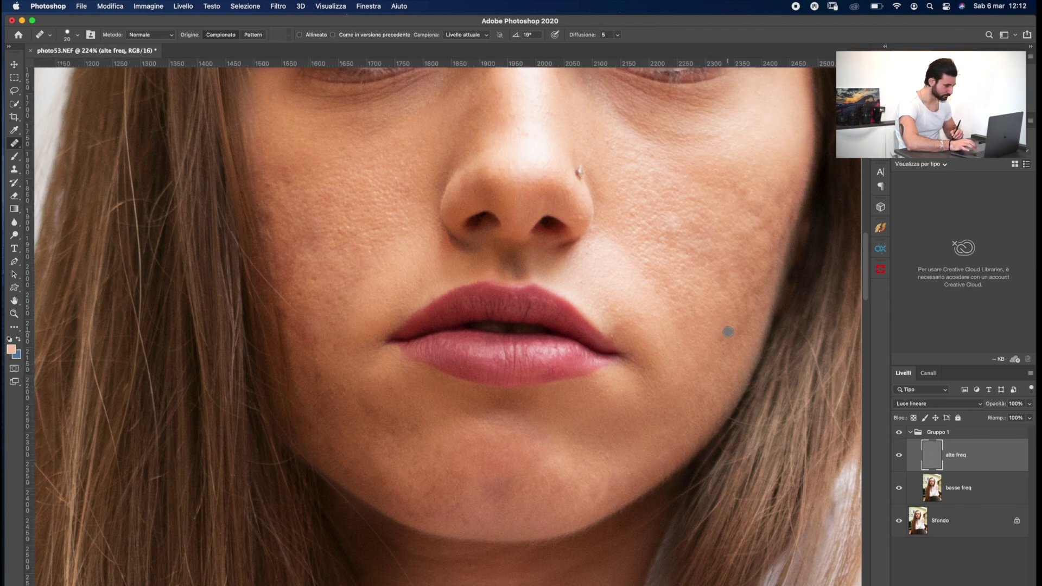
scroll(454, 453, "down", 5)
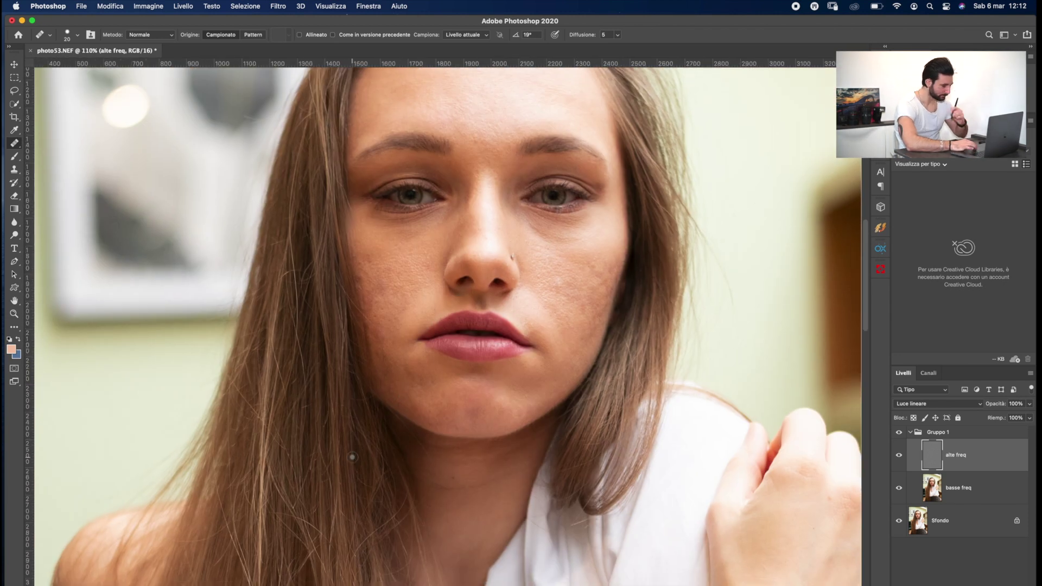
key("alt+bracketleft")
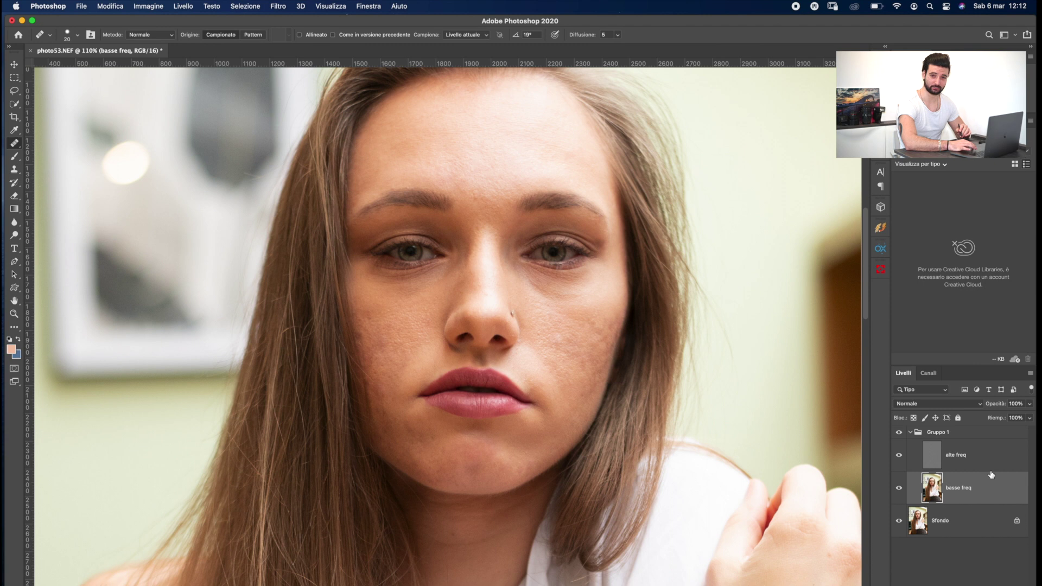
- Lasso the forehead on basse freq, blur it with a 10 px Gaussian blur, and deselect
scroll(625, 389, "left", 3)
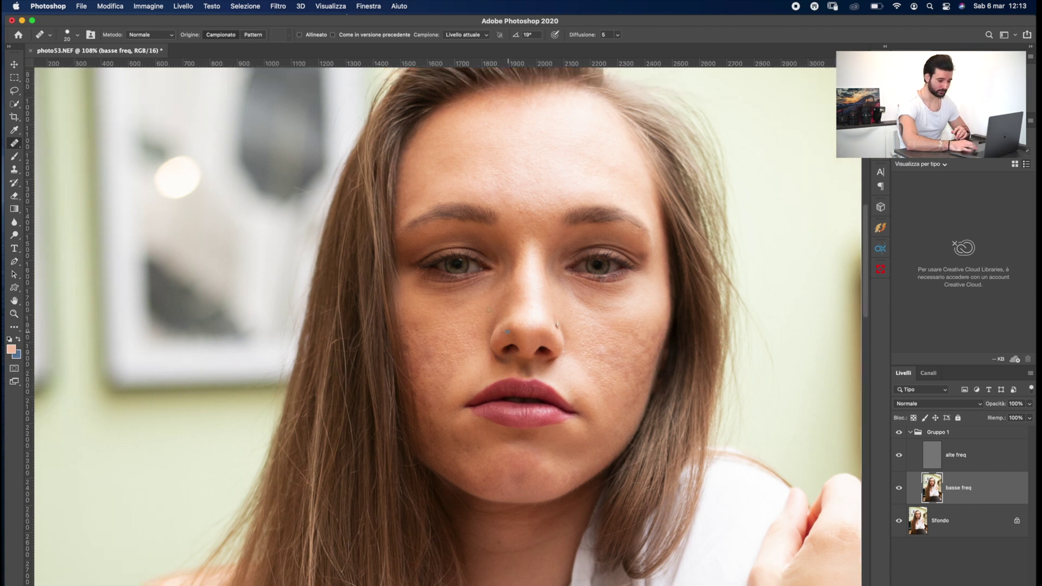
left_click(11, 91)
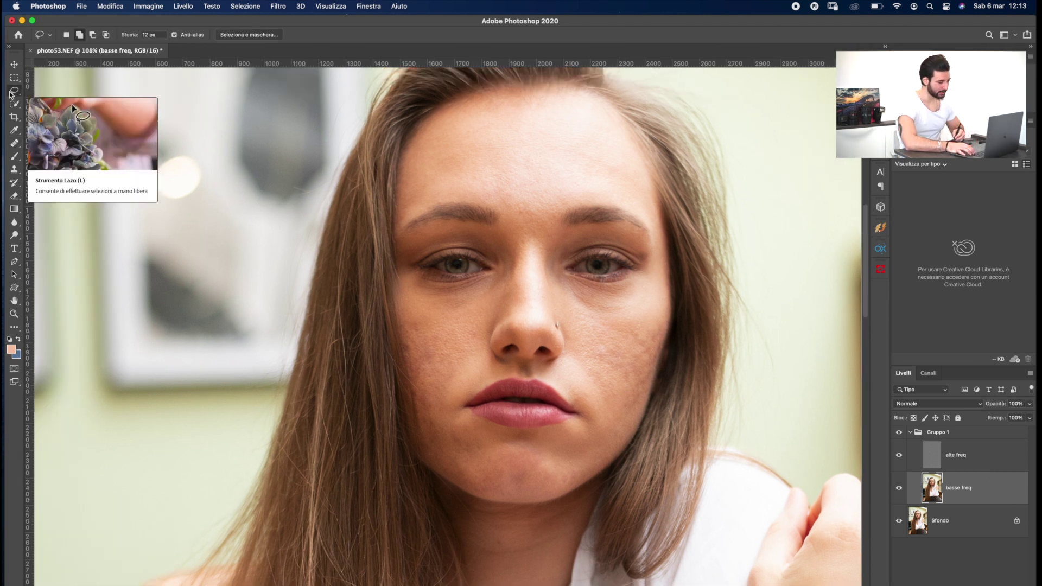
left_click_drag(501, 187, 428, 149)
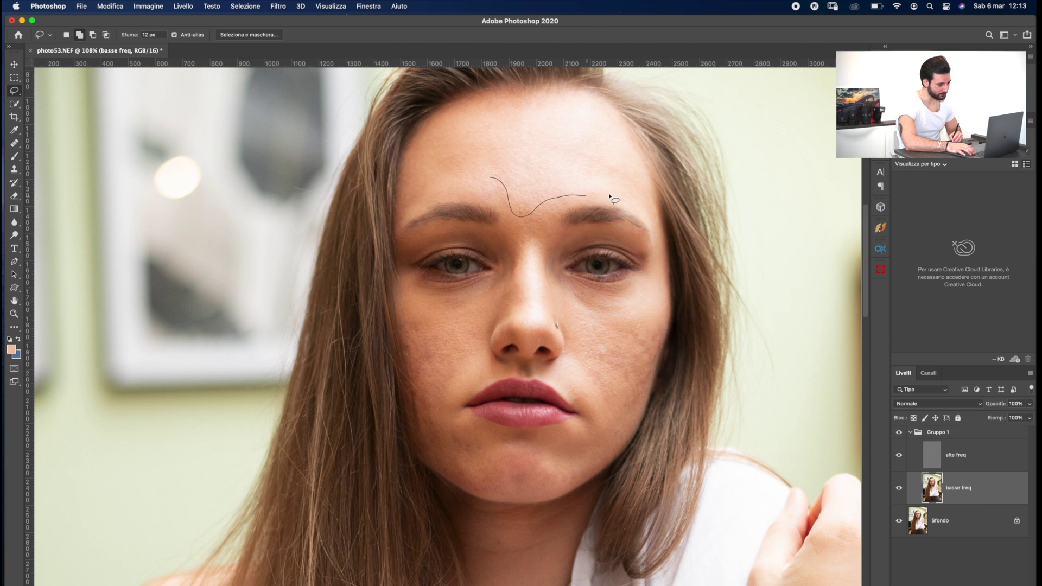
left_click_drag(428, 148, 494, 190)
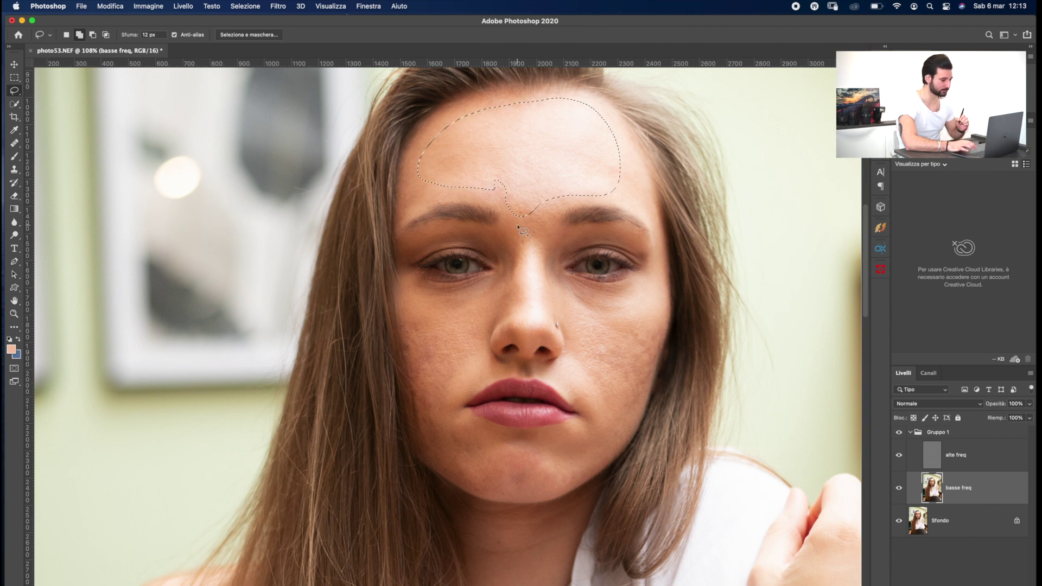
left_click(278, 6)
mouse_move(290, 176)
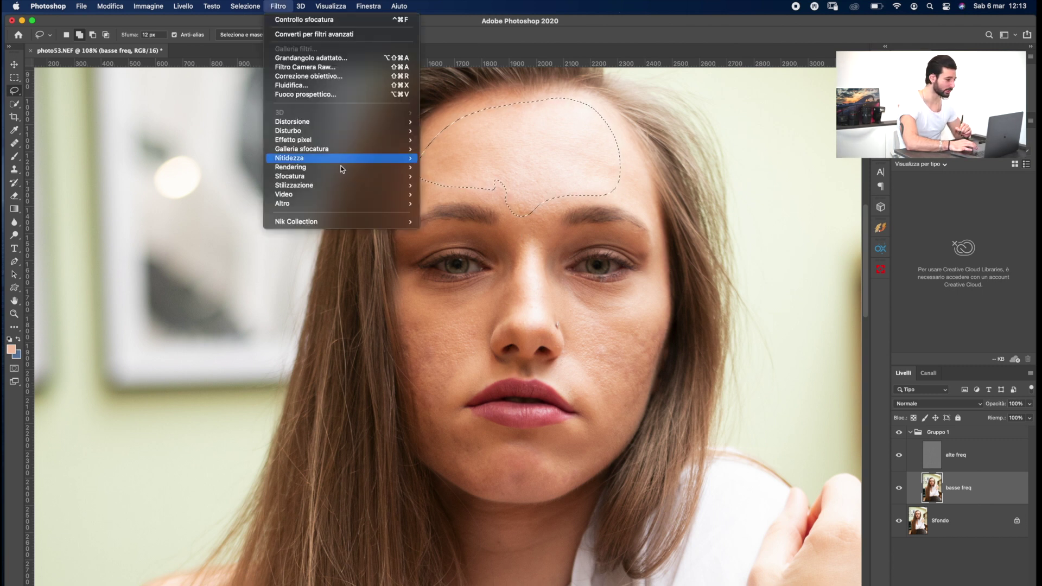
left_click(461, 176)
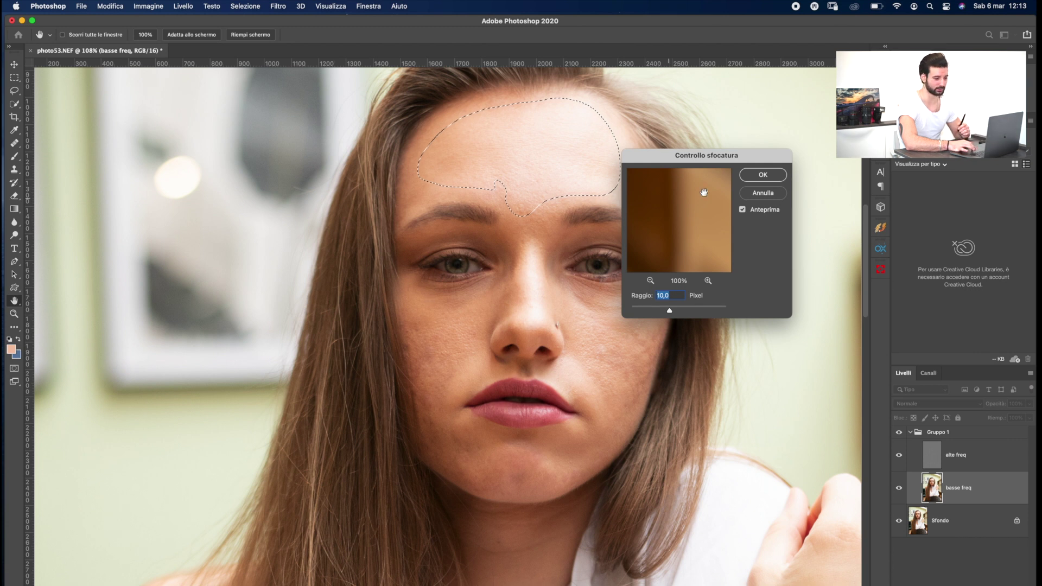
left_click(757, 174)
key("ctrl+d")
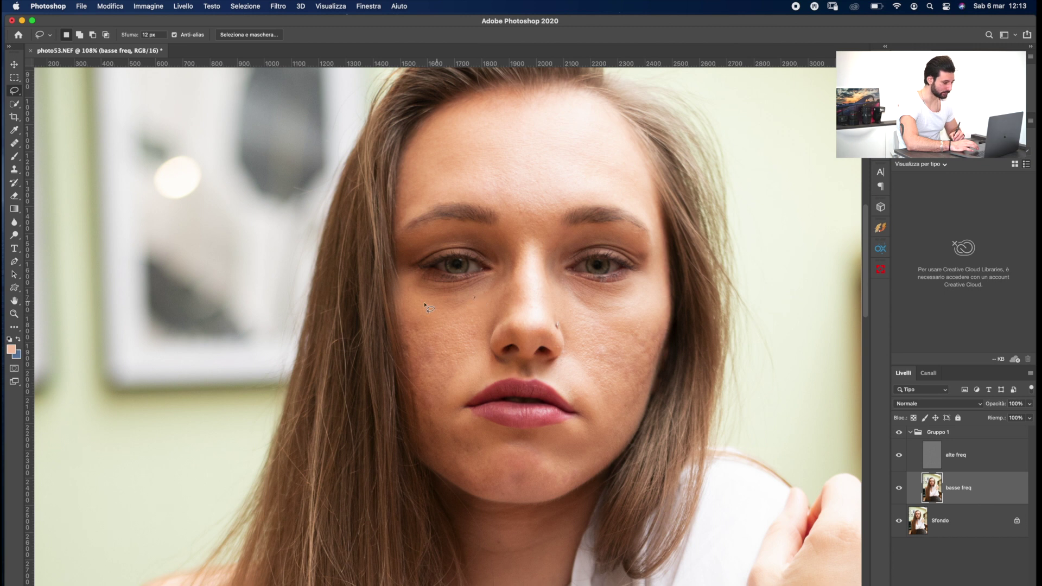
- Reapply the last blur to the left cheek, chin, forehead and under the right eye
left_click_drag(425, 305, 490, 319)
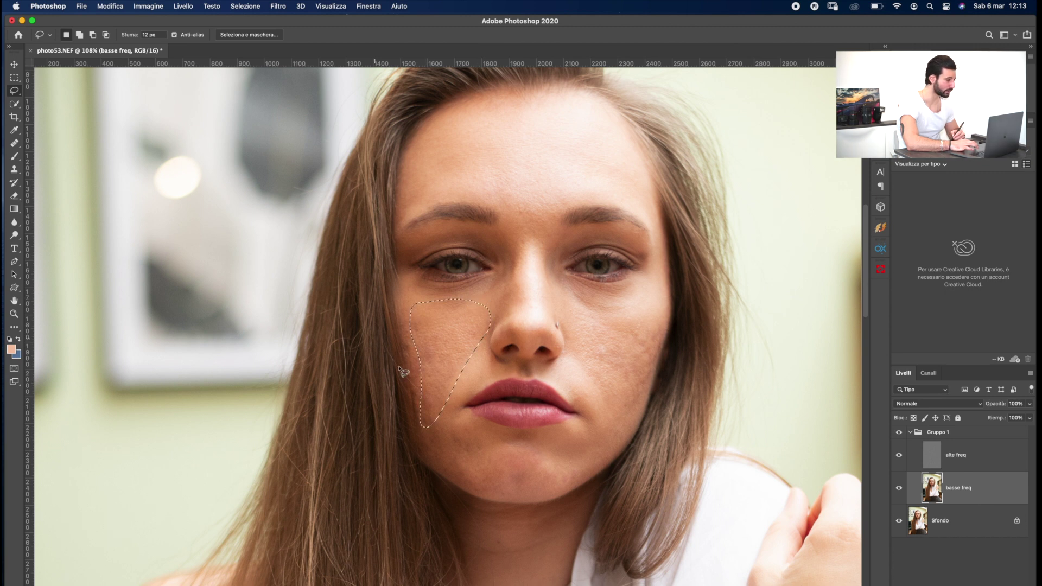
left_click(278, 6)
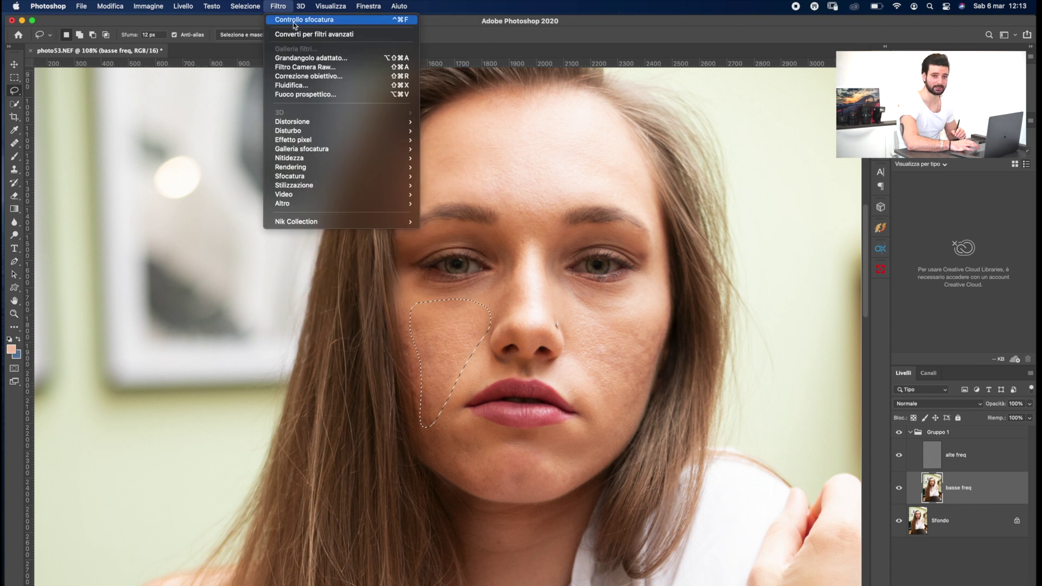
left_click(293, 22)
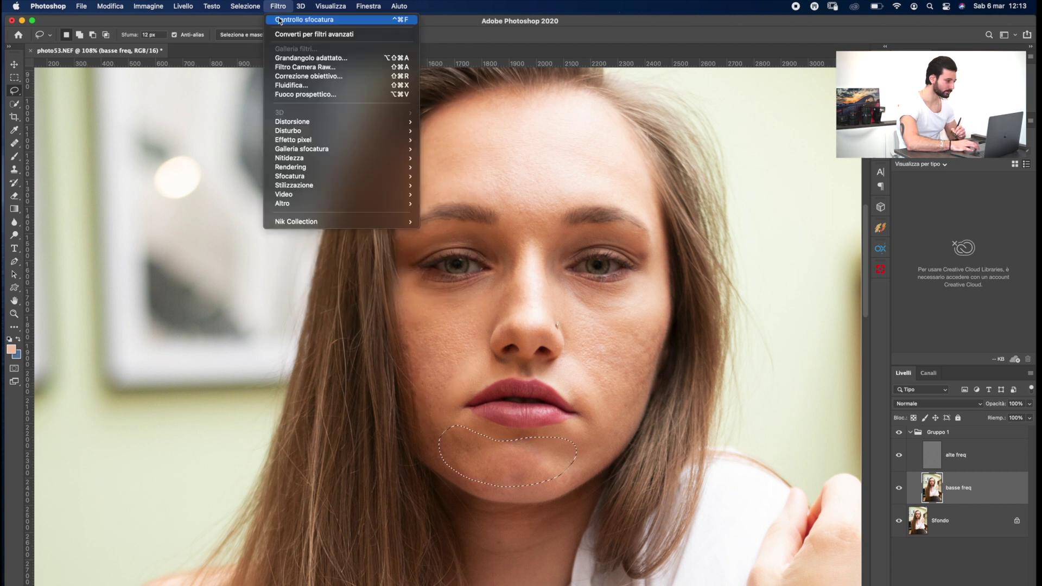
left_click(280, 20)
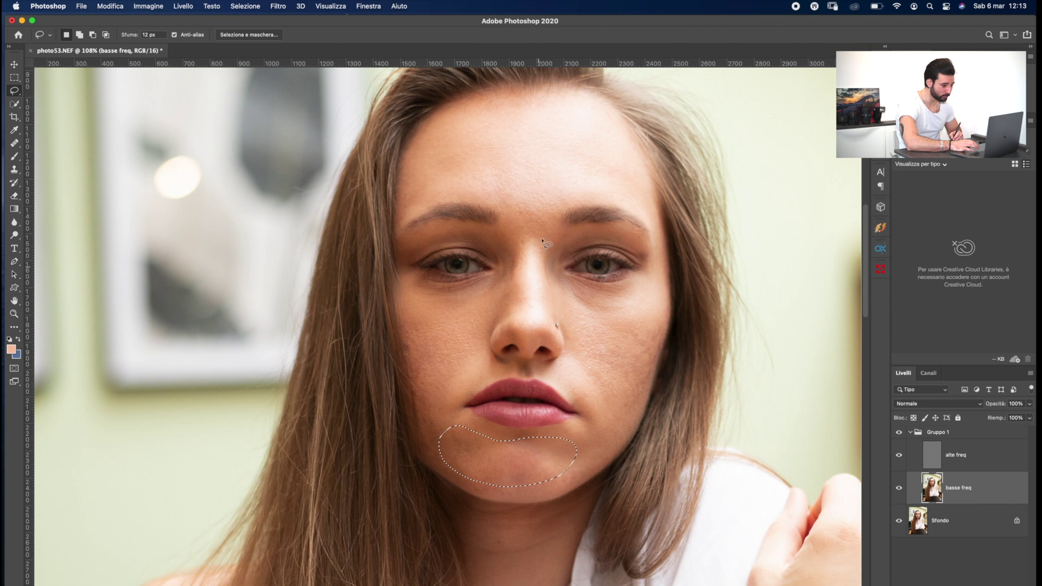
left_click_drag(508, 193, 510, 194)
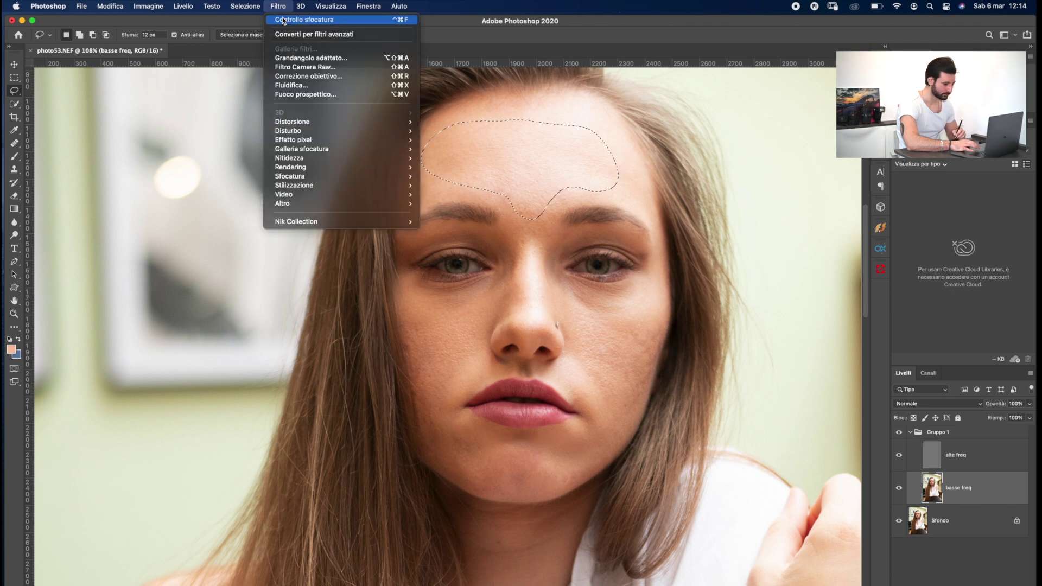
left_click_drag(564, 285, 567, 286)
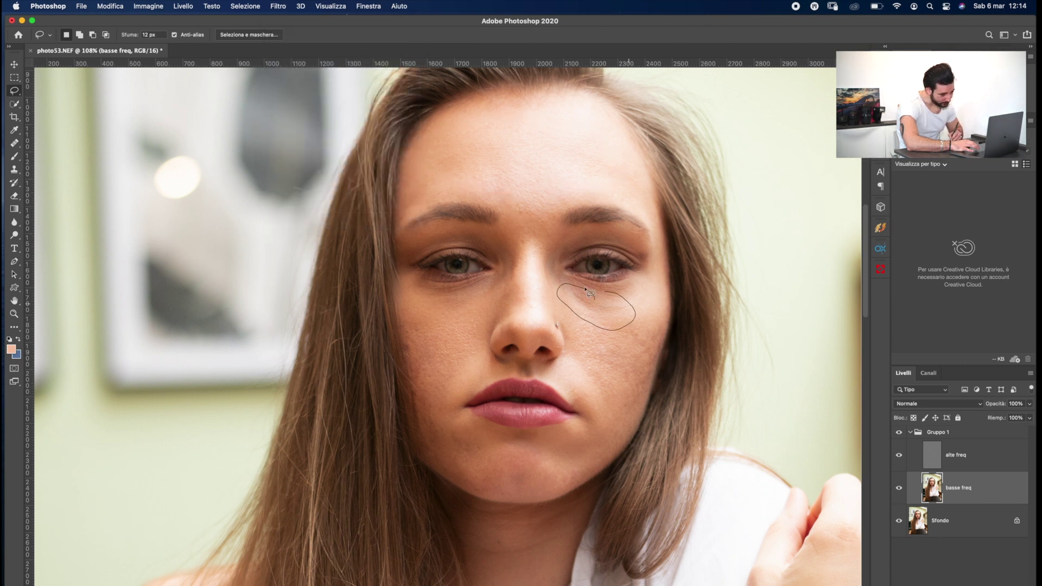
left_click(287, 6)
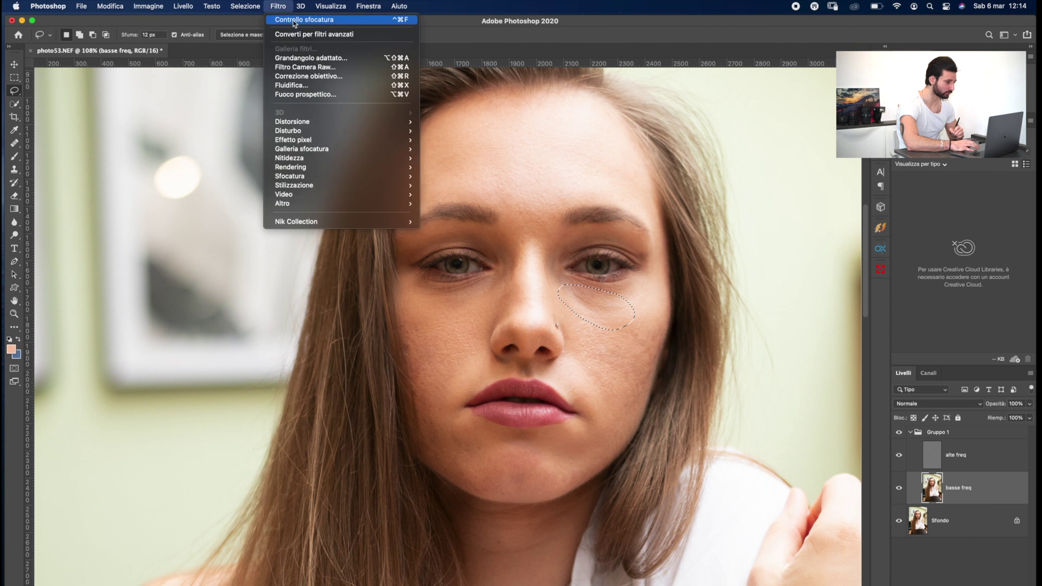
left_click(293, 21)
- Reapply the blur to the lower cheeks and a right-cheek patch, lasso the brow area, and deselect
left_click_drag(641, 335, 619, 360)
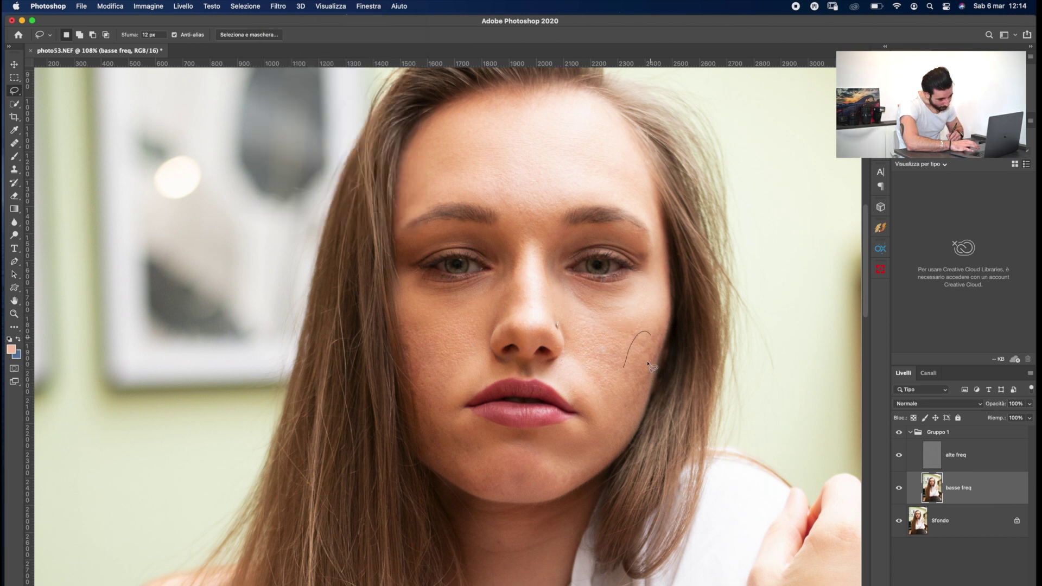
left_click(278, 6)
left_click(293, 20)
left_click_drag(436, 395, 433, 396)
left_click(278, 6)
left_click(278, 6)
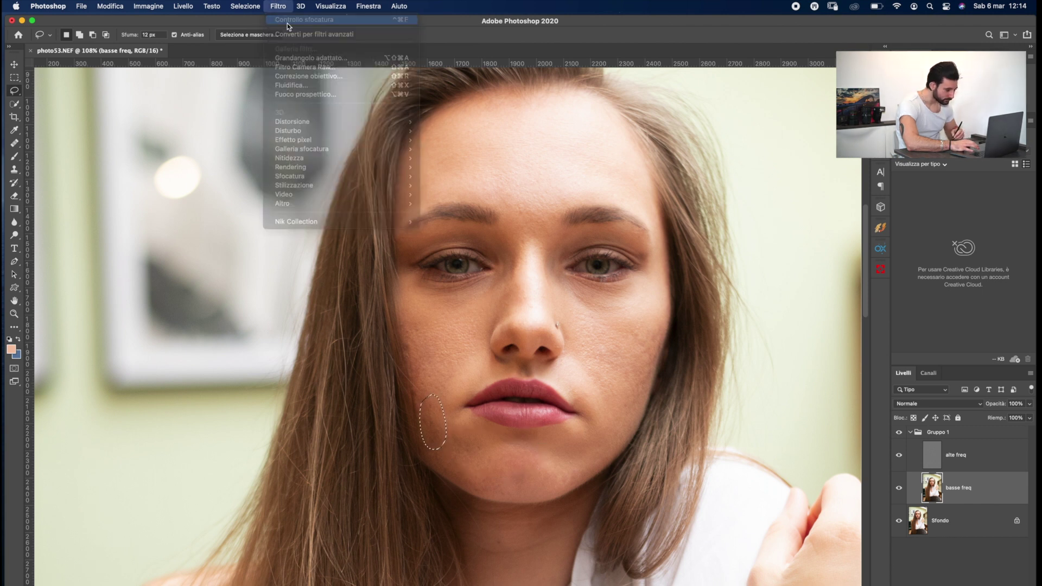
left_click_drag(646, 323, 643, 325)
left_click(278, 6)
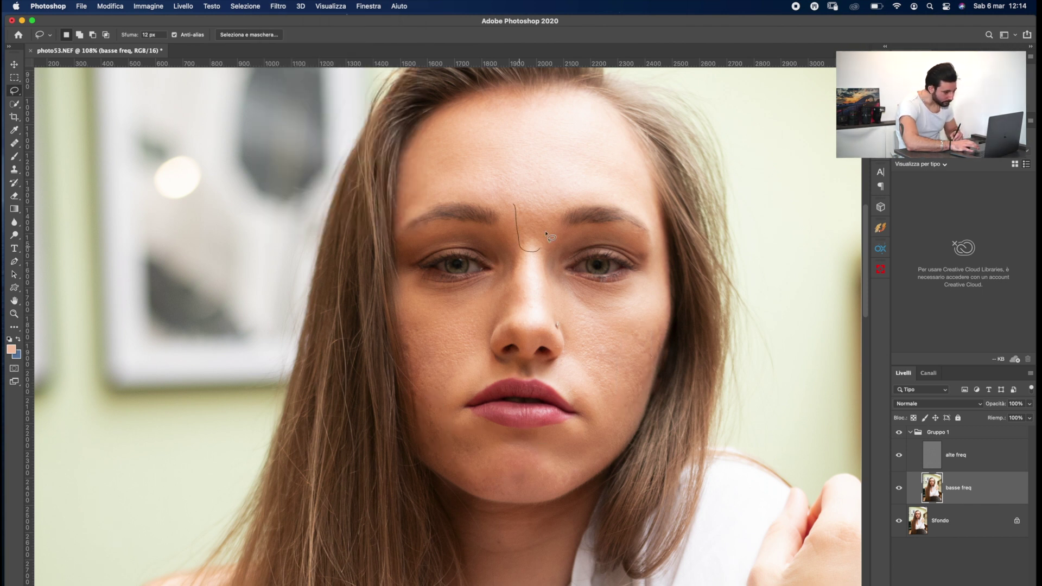
left_click(278, 6)
left_click_drag(466, 278, 413, 280)
key("super+d")
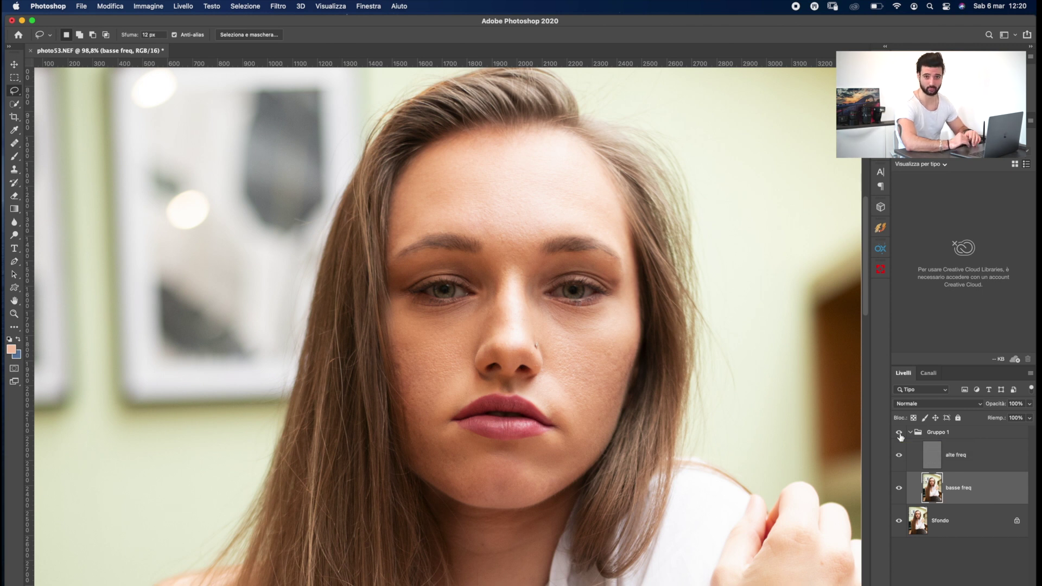
left_click(900, 436)
left_click(900, 436)
left_click(900, 436)
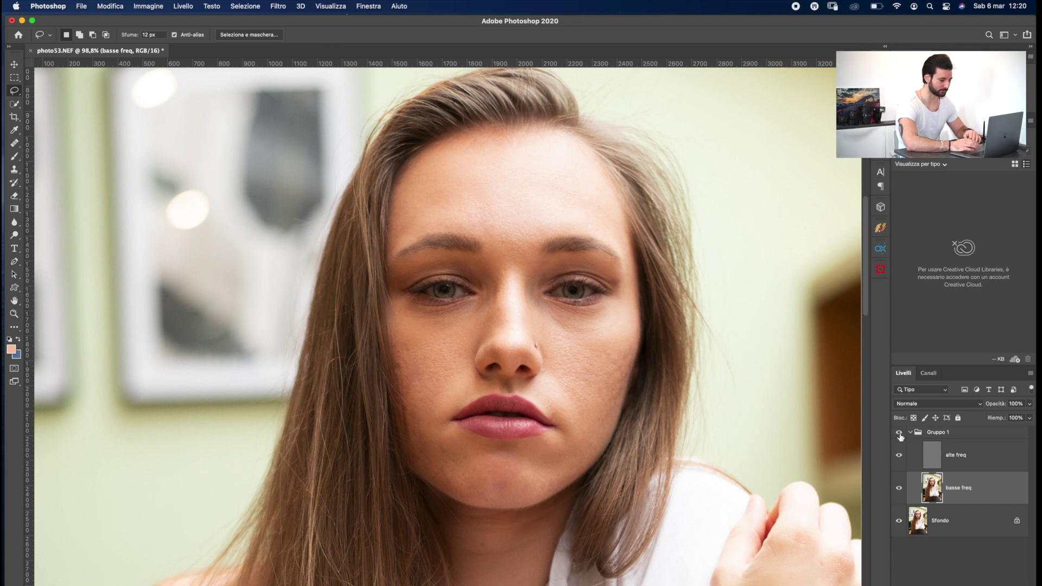
left_click(900, 436)
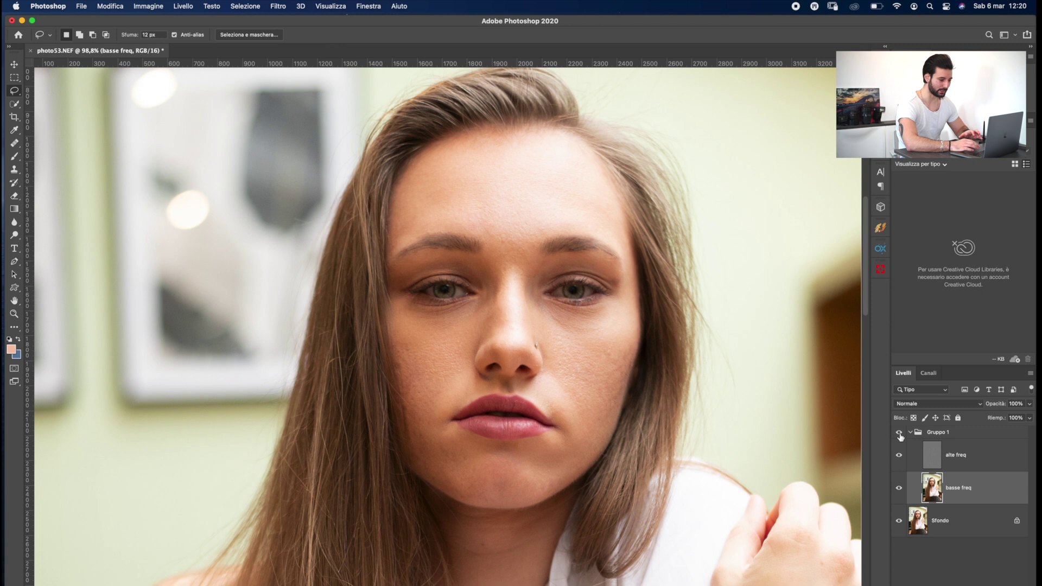
left_click(900, 436)
left_click(900, 437)
left_click(900, 436)
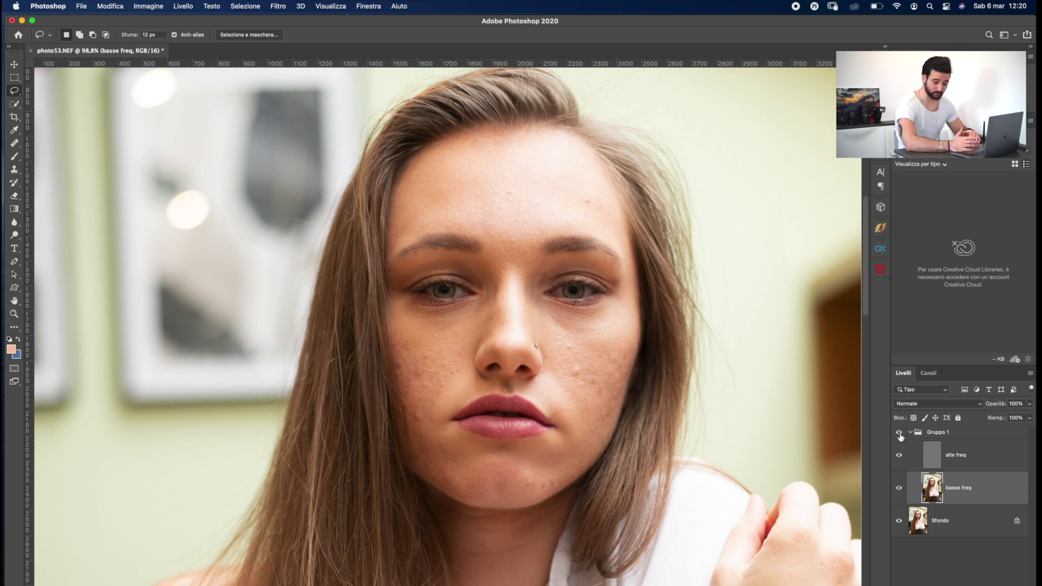